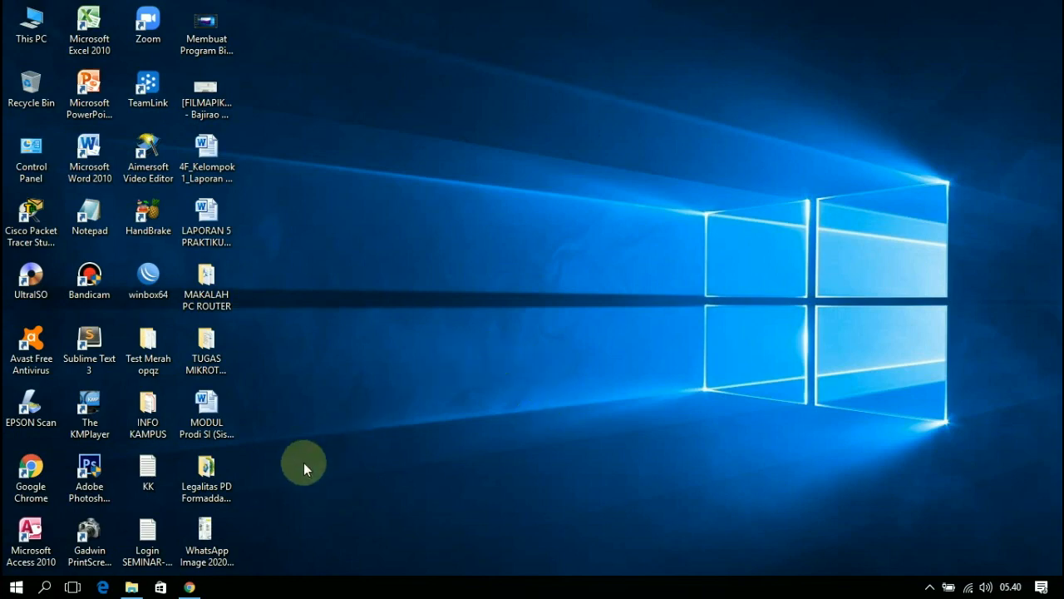
Step: Mount the Microsoft Visual Studio 2010 Ultimate disc image from the SOFTWARE\Ms Visual Studio 2010 folder in File Explorer
click(132, 587)
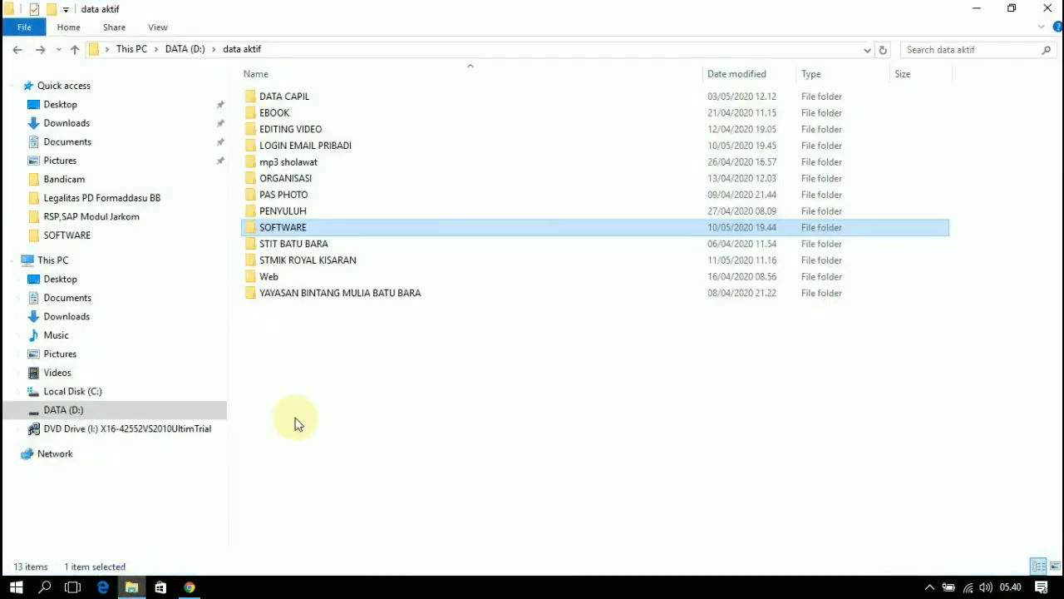
double_click(296, 230)
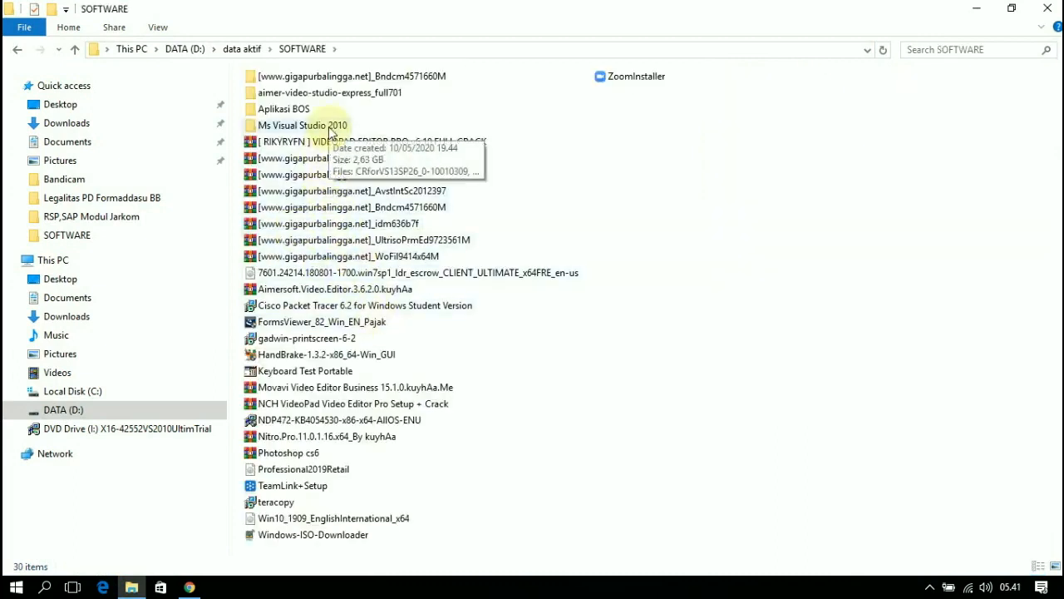
double_click(330, 126)
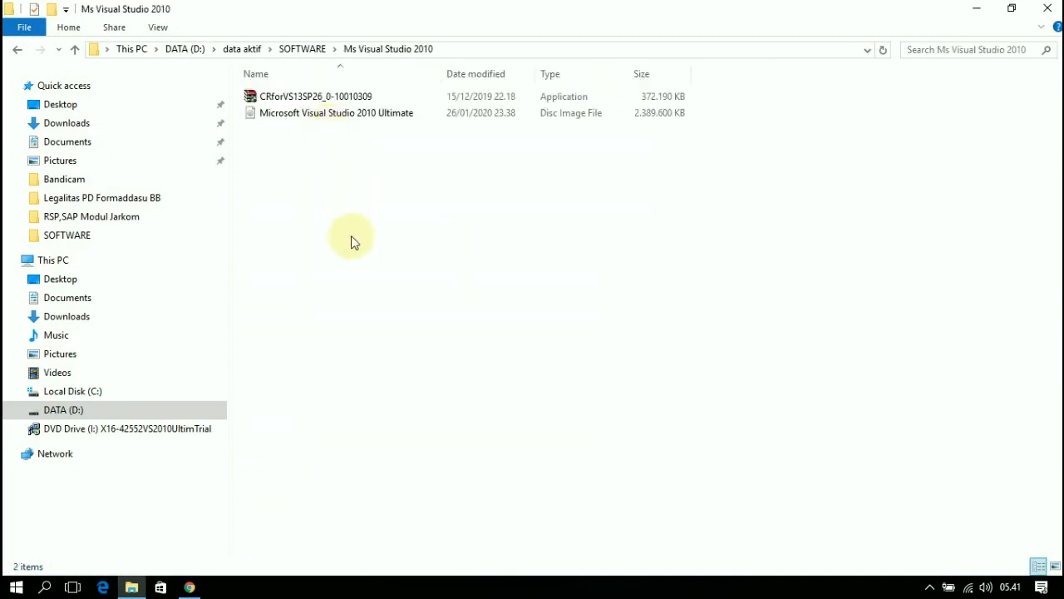
double_click(339, 118)
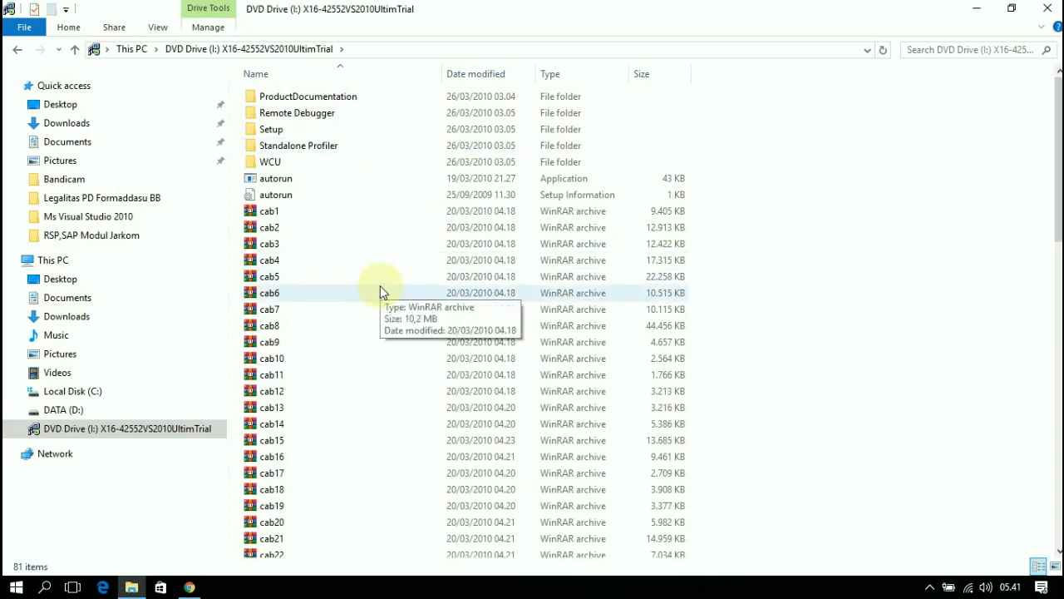
Step: Run the setup application from the mounted DVD drive and start the Microsoft Visual Studio 2010 installation
scroll(380, 285, down, 17)
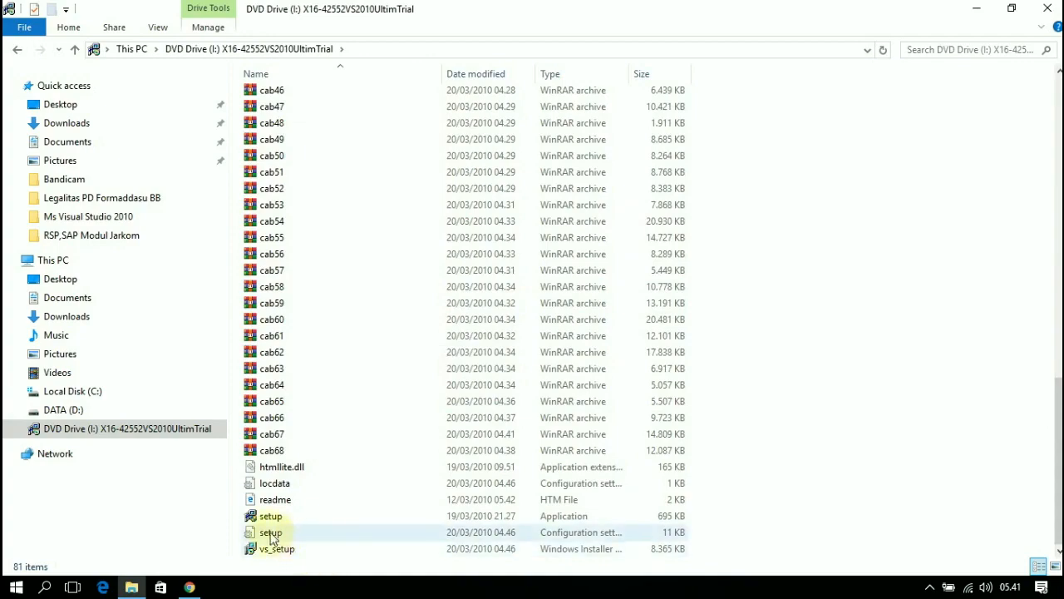
double_click(268, 517)
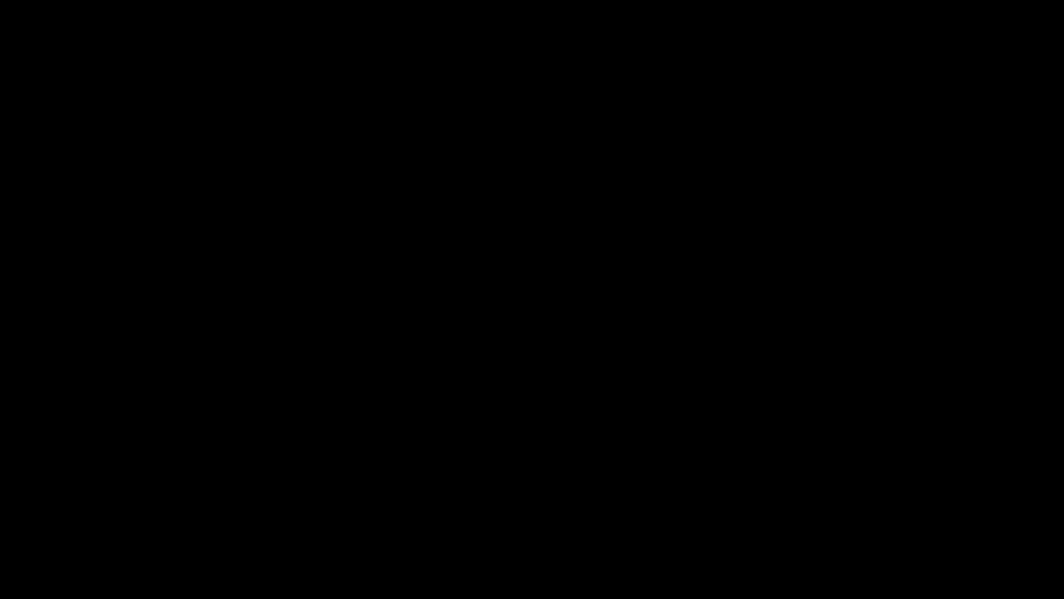
click(462, 402)
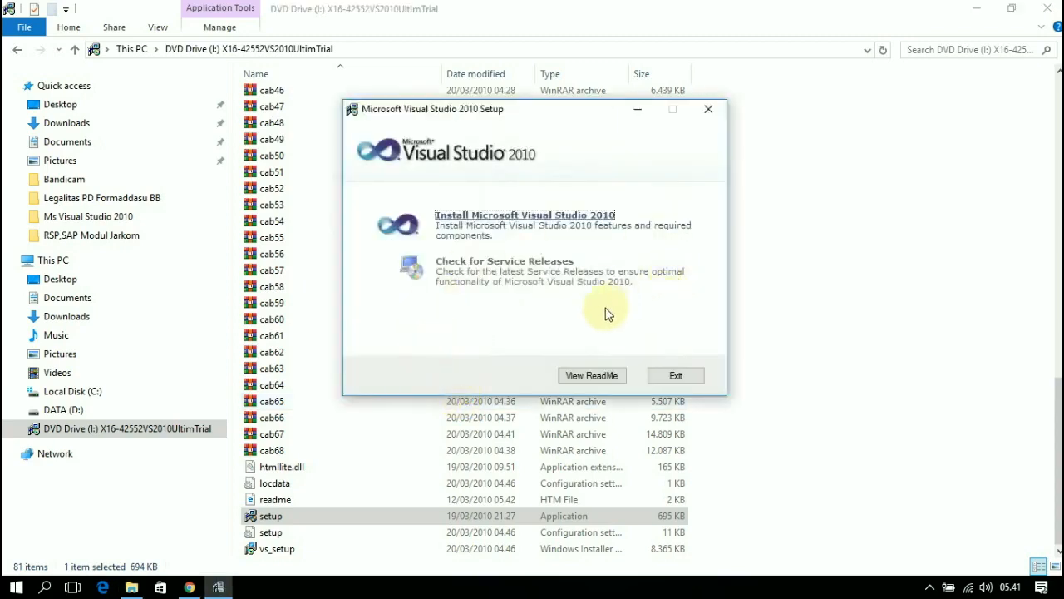
click(532, 221)
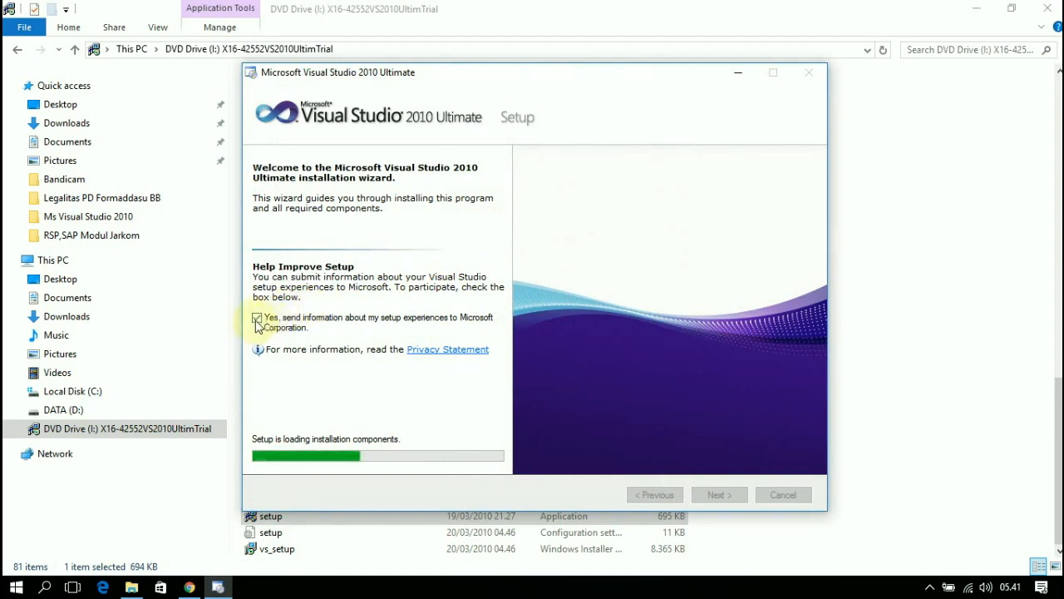
Step: Opt out of sending setup information to Microsoft and accept the license terms
click(257, 322)
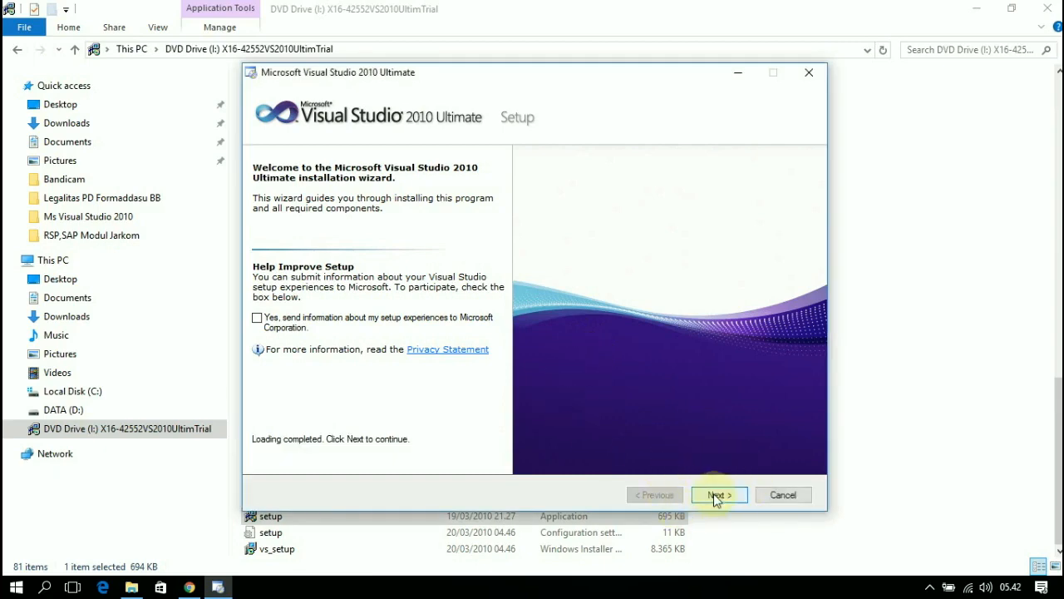
click(718, 495)
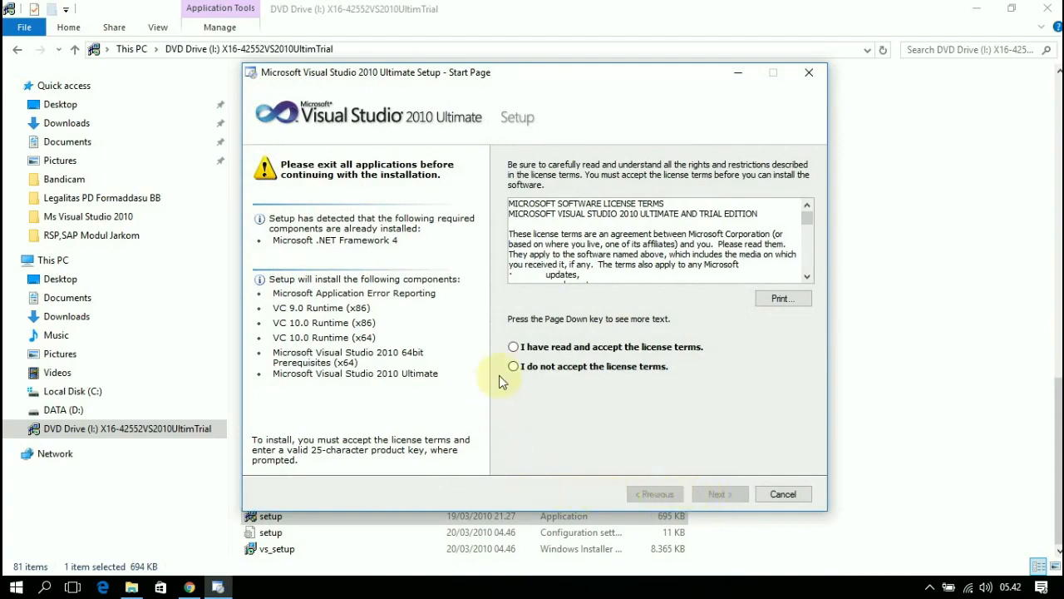
click(555, 352)
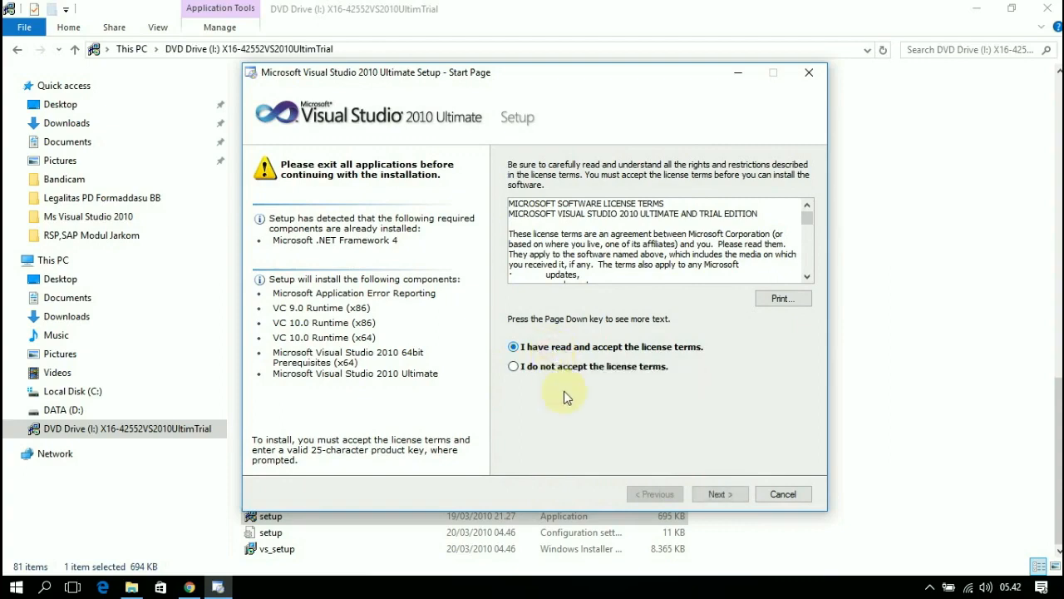
click(737, 496)
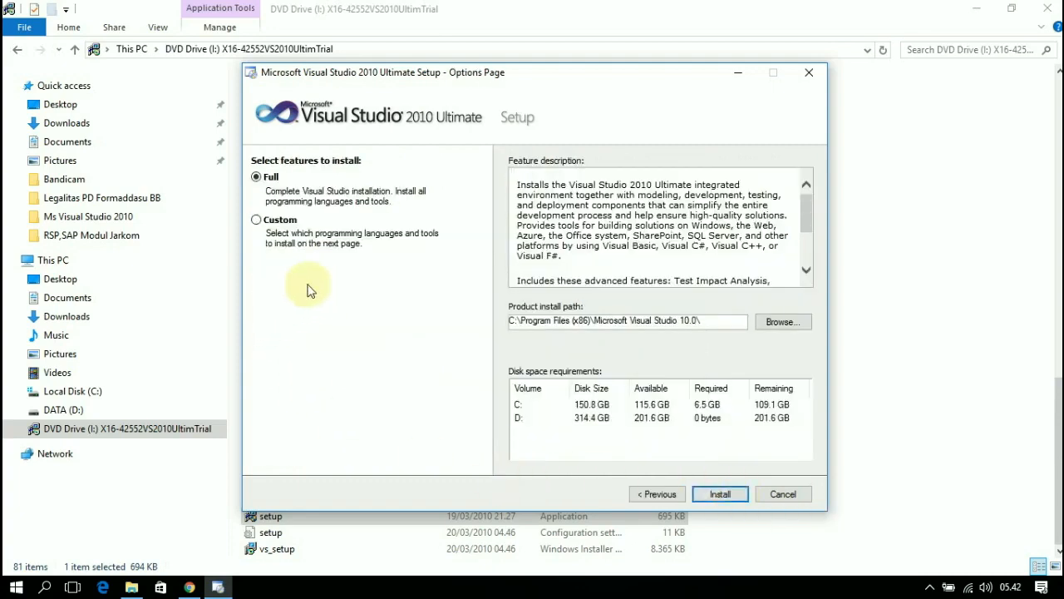
Step: Perform a Custom installation without Microsoft SharePoint Developer Tools and finish the setup wizard
click(258, 222)
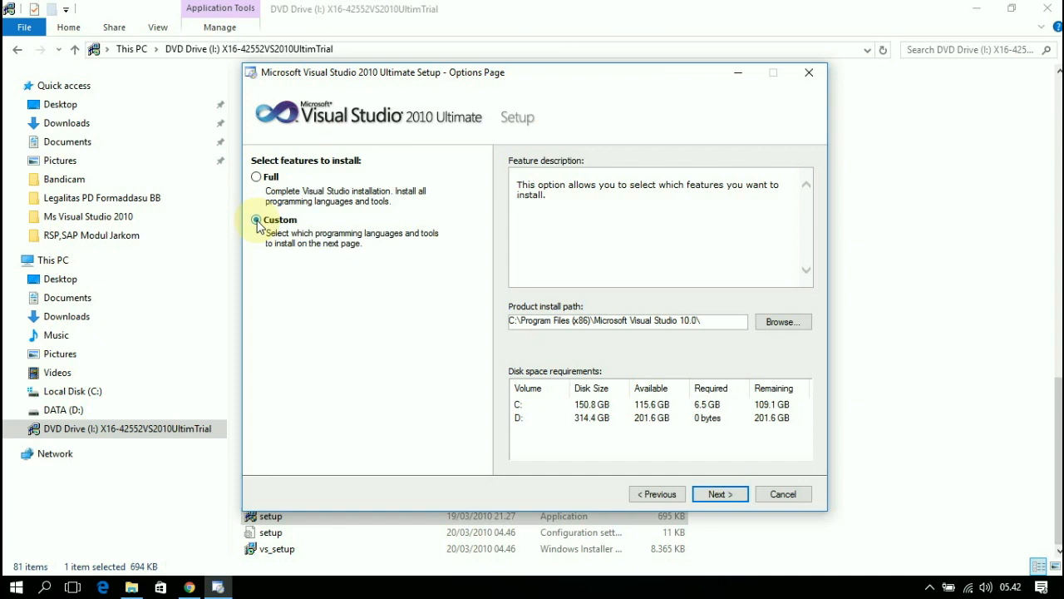
click(720, 495)
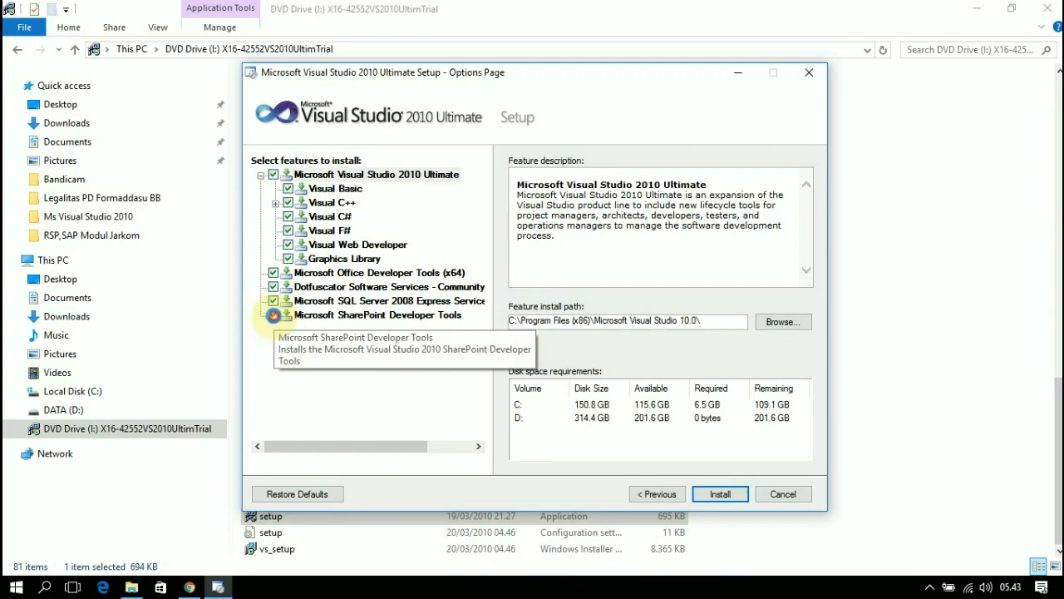
click(273, 316)
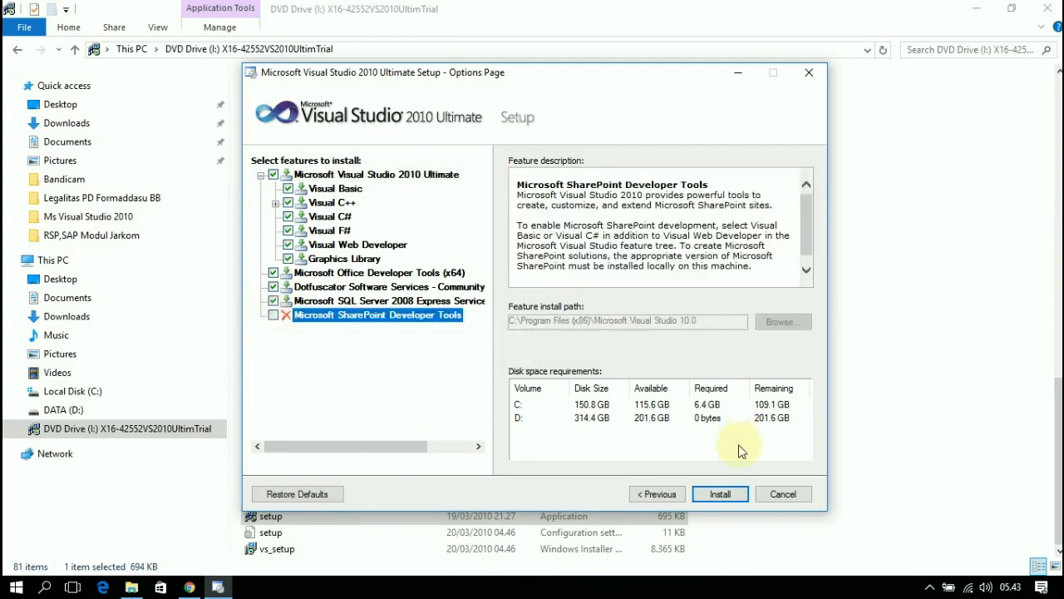
click(726, 494)
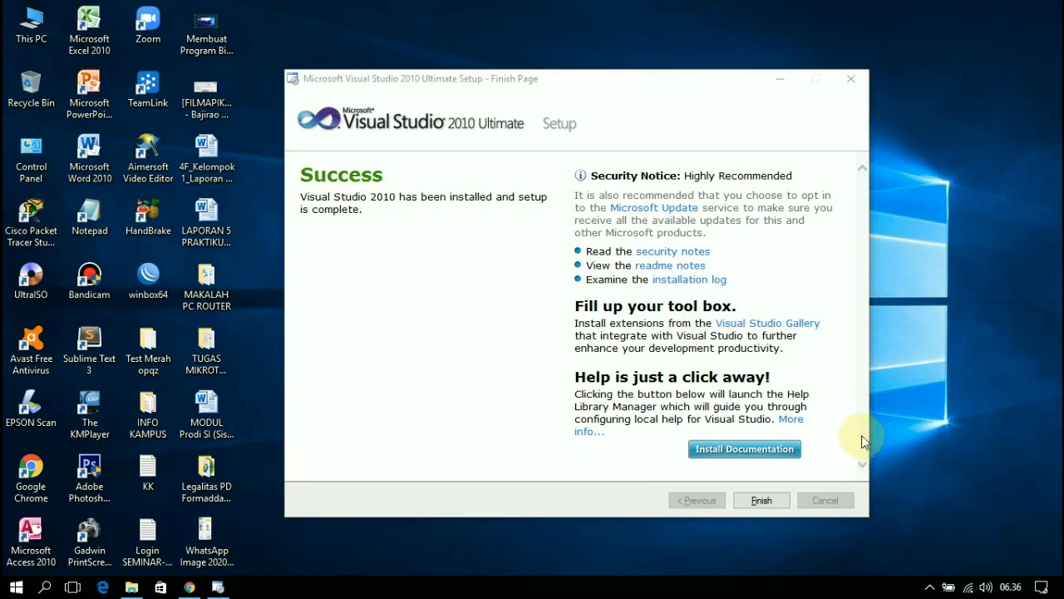
click(766, 502)
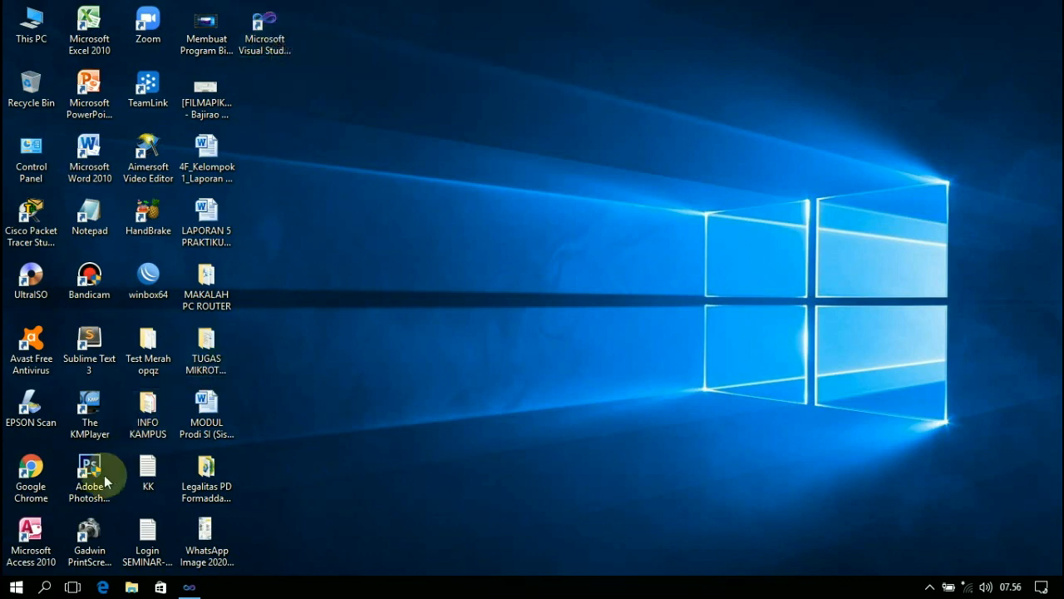
Step: Look up Microsoft Visual Studio 2010 among the installed programs
click(16, 589)
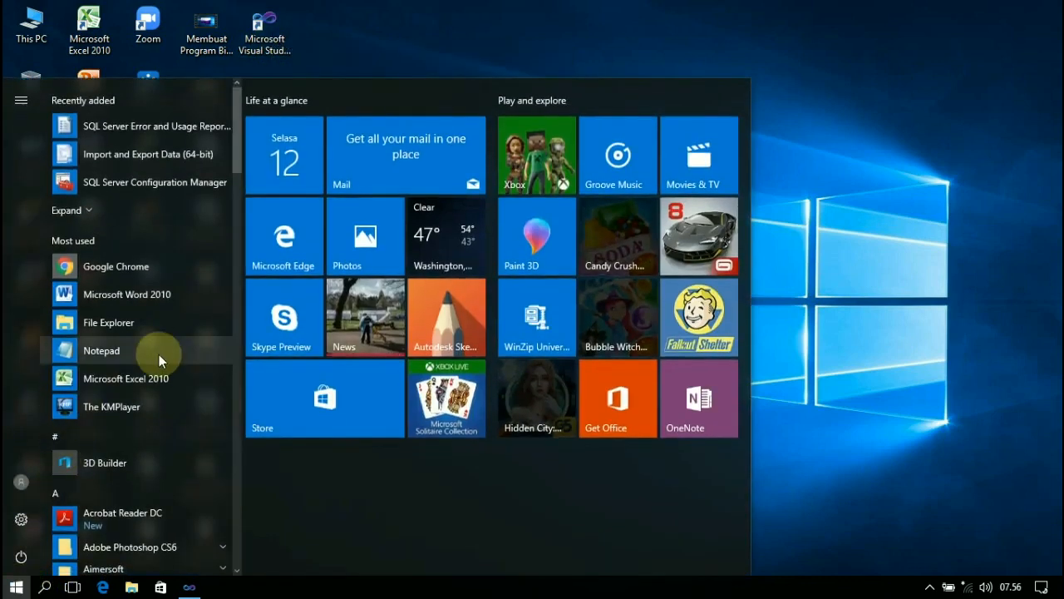
scroll(159, 357, down, 12)
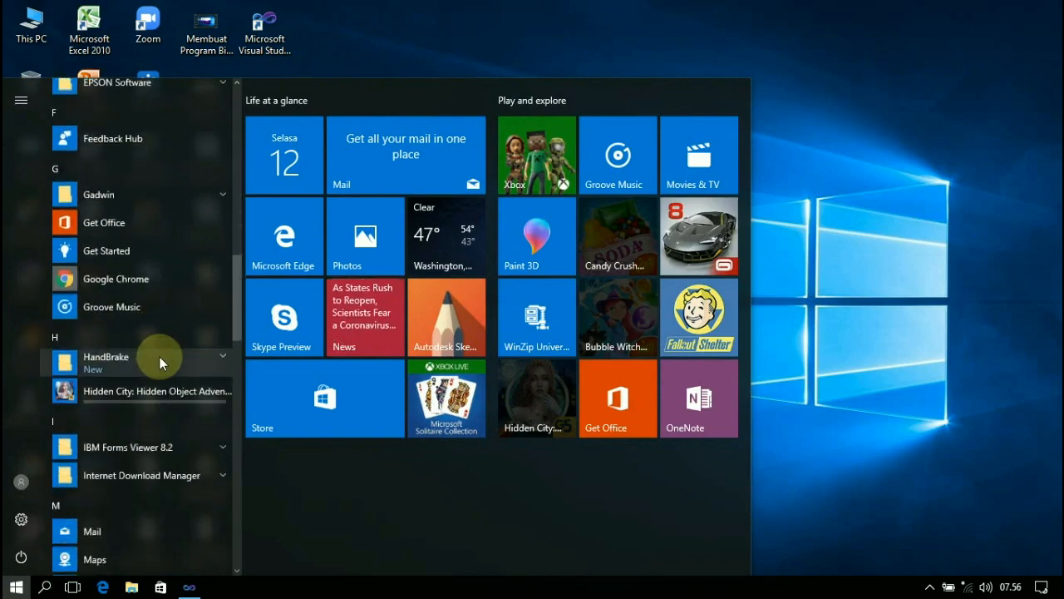
scroll(160, 357, down, 10)
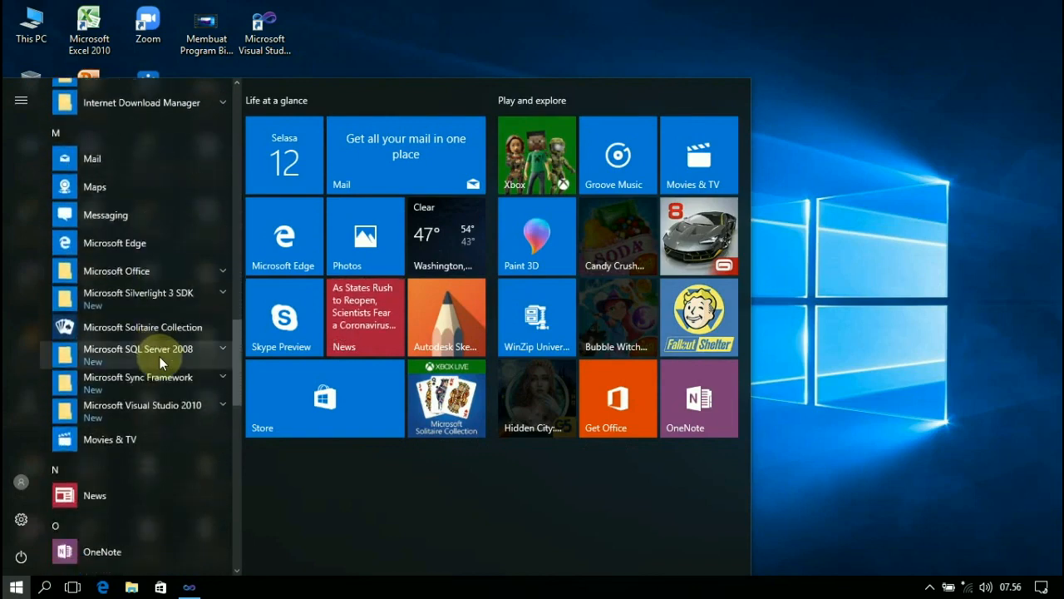
scroll(159, 355, down, 4)
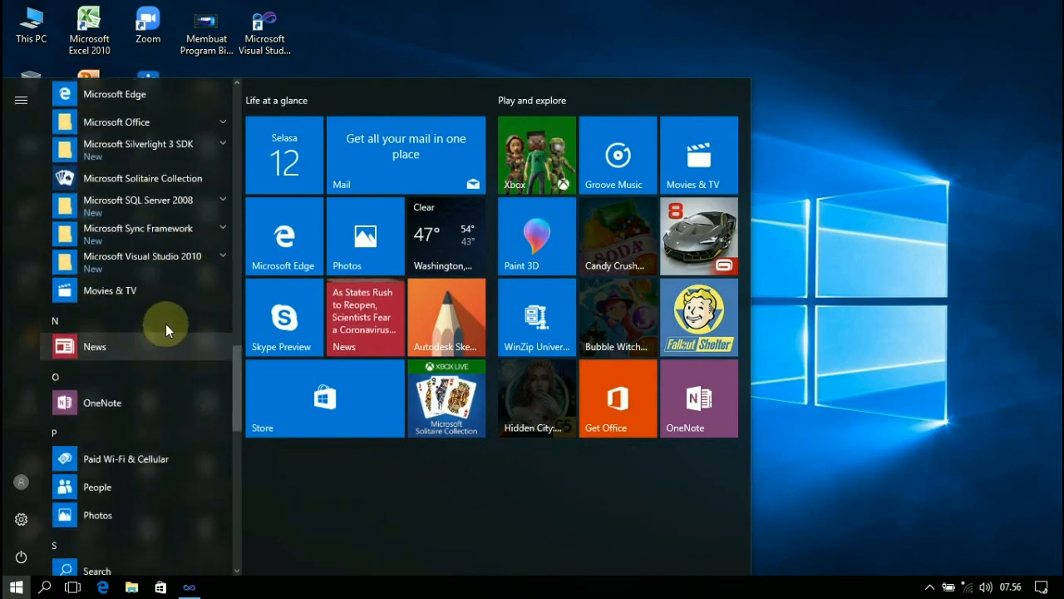
click(164, 257)
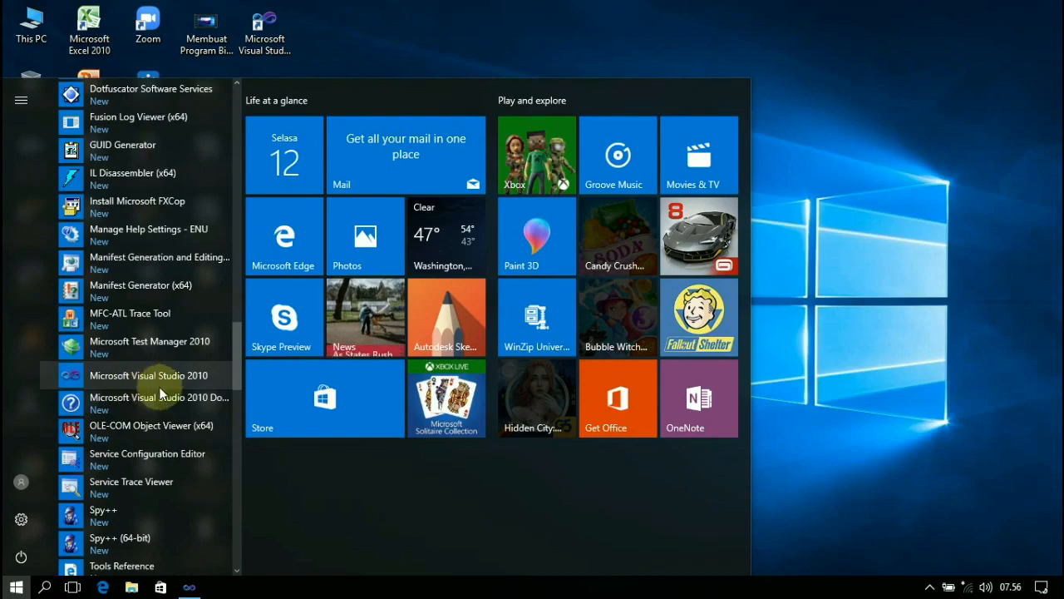
click(384, 52)
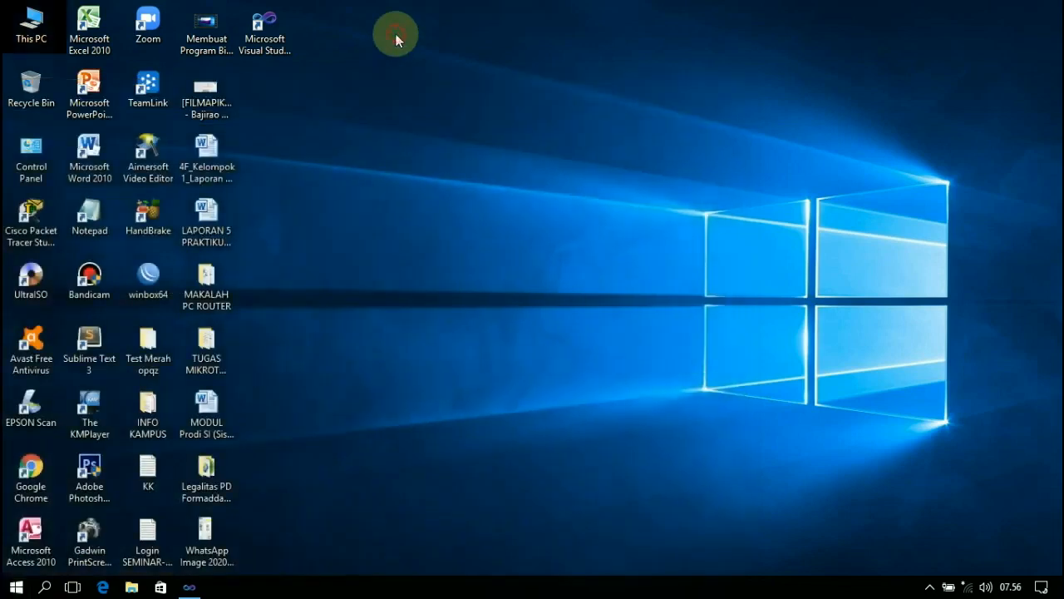
Step: Launch Microsoft Visual Studio 2010 and begin a new project with the Visual Basic Windows Forms Application template
click(268, 39)
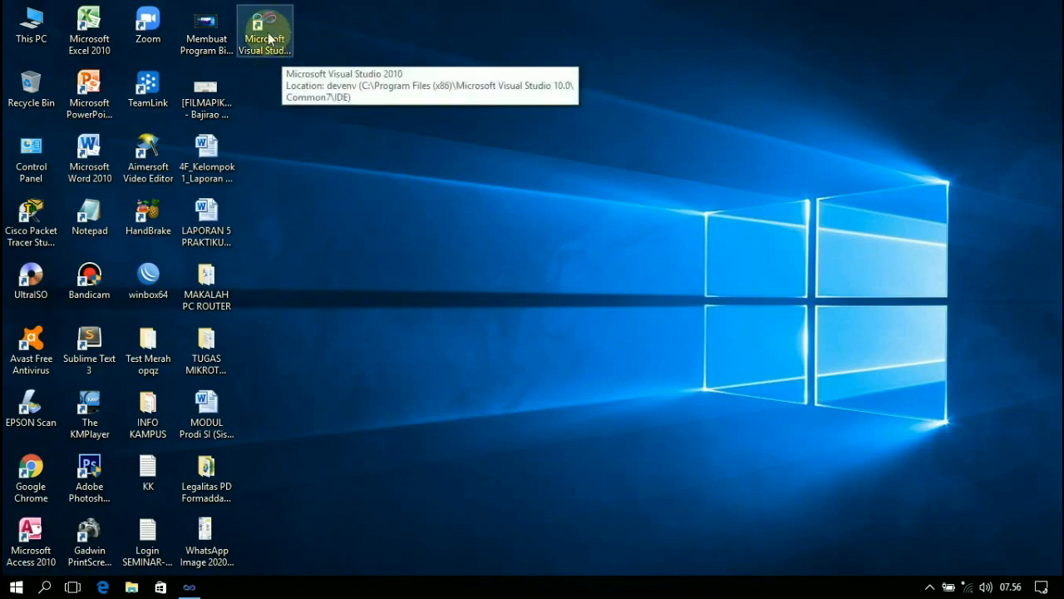
double_click(268, 38)
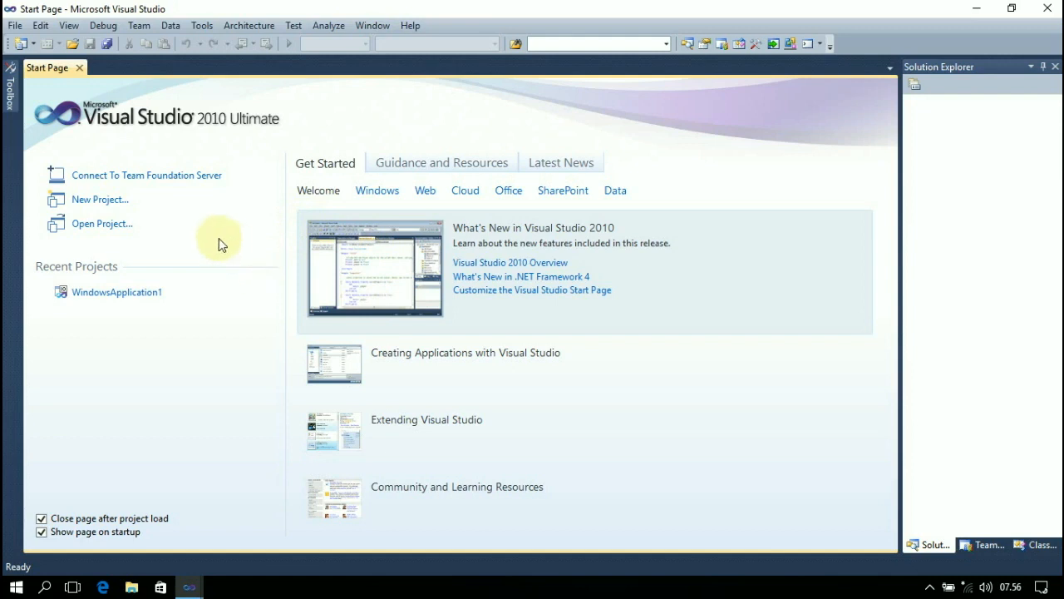
click(100, 202)
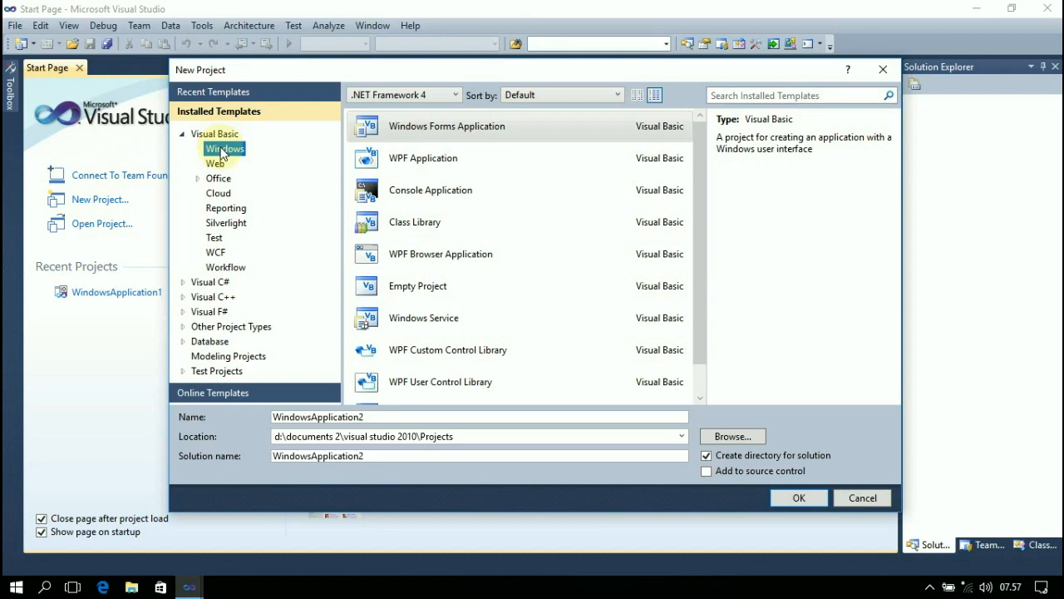
click(443, 127)
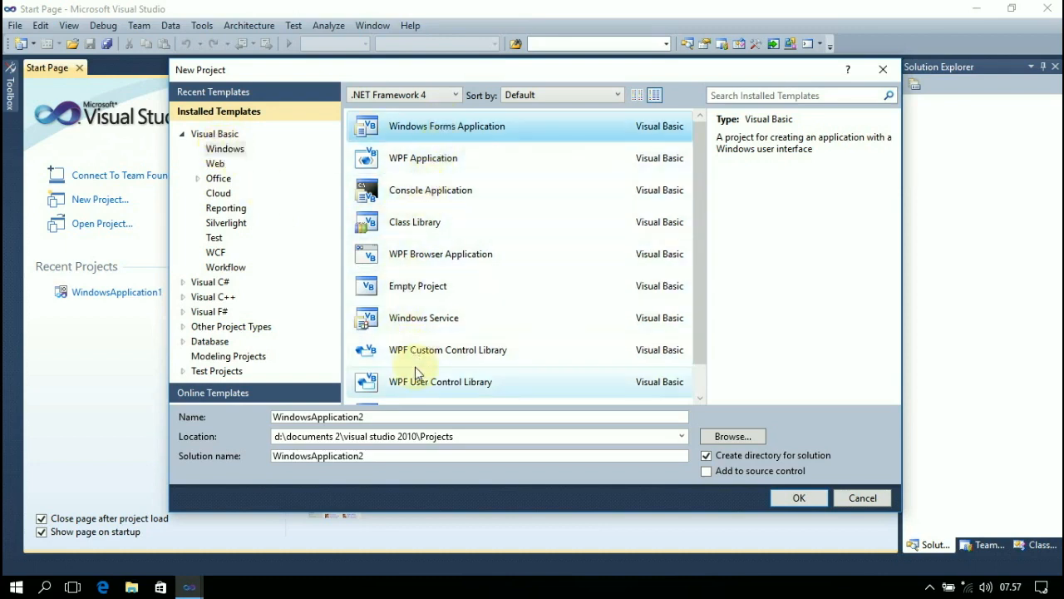
Step: Name the new project "Data Input Biodata"
click(384, 417)
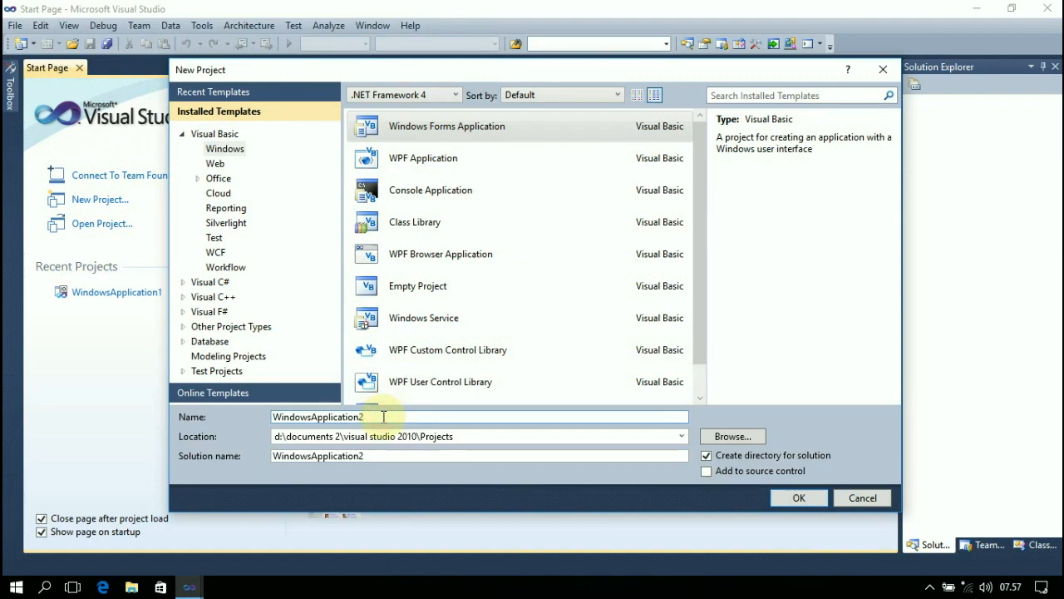
key(BackSpace)
key(BackSpace)
key(BackSpace)
key(BackSpace)
key(BackSpace)
key(BackSpace)
key(BackSpace)
key(BackSpace)
key(BackSpace)
key(BackSpace)
key(BackSpace)
key(BackSpace)
key(BackSpace)
key(BackSpace)
key(BackSpace)
key(BackSpace)
key(BackSpace)
key(BackSpace)
key(BackSpace)
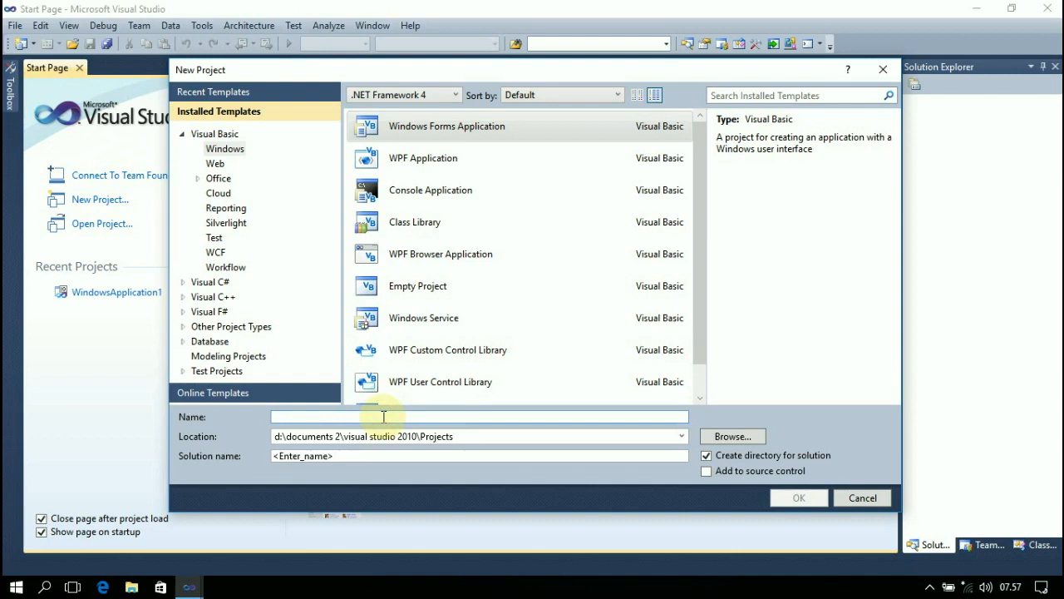
text(Da)
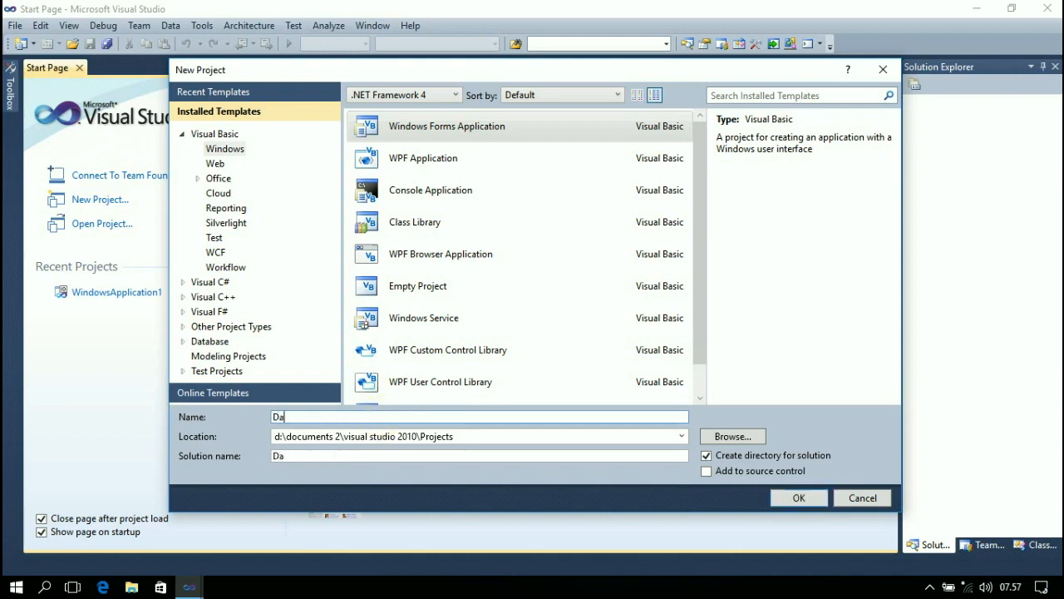
text(ta Input Bida)
key(BackSpace)
key(BackSpace)
text(odata)
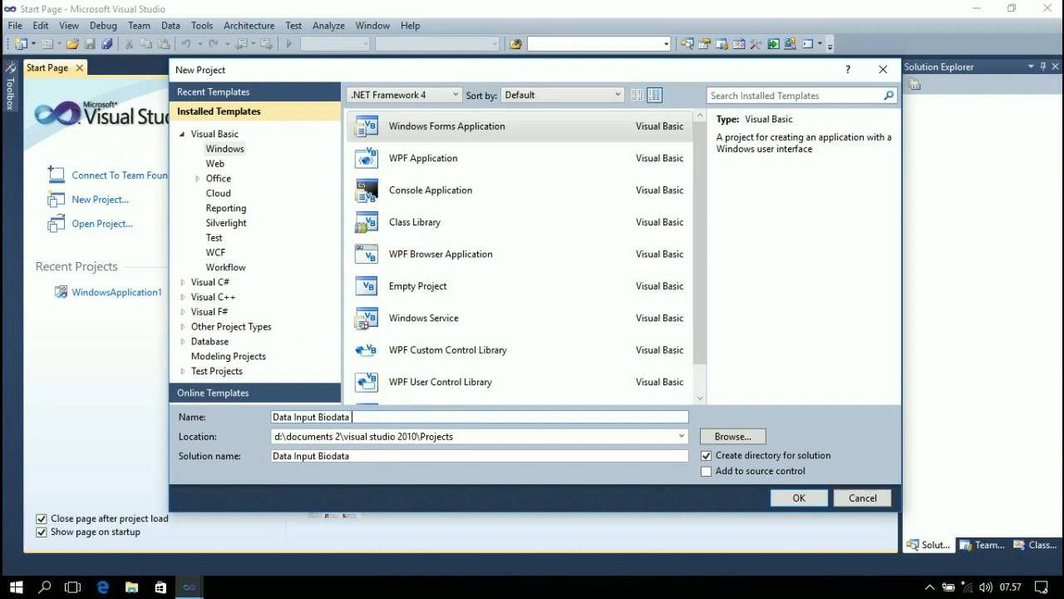
text( Fi)
key(BackSpace)
key(BackSpace)
key(BackSpace)
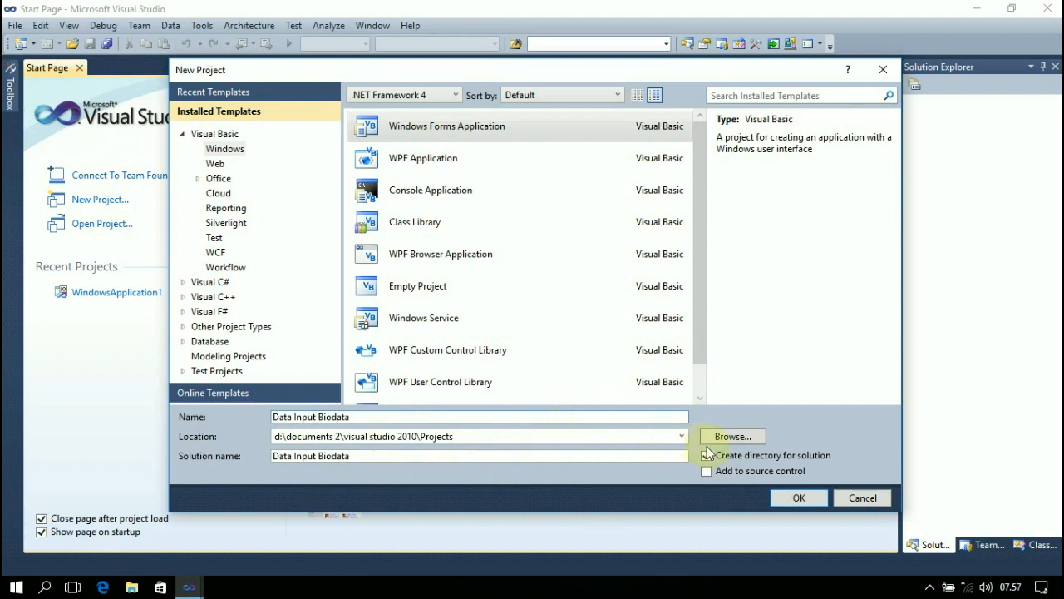
Step: Check the project location folder without changing it and create the Data Input Biodata project
click(736, 438)
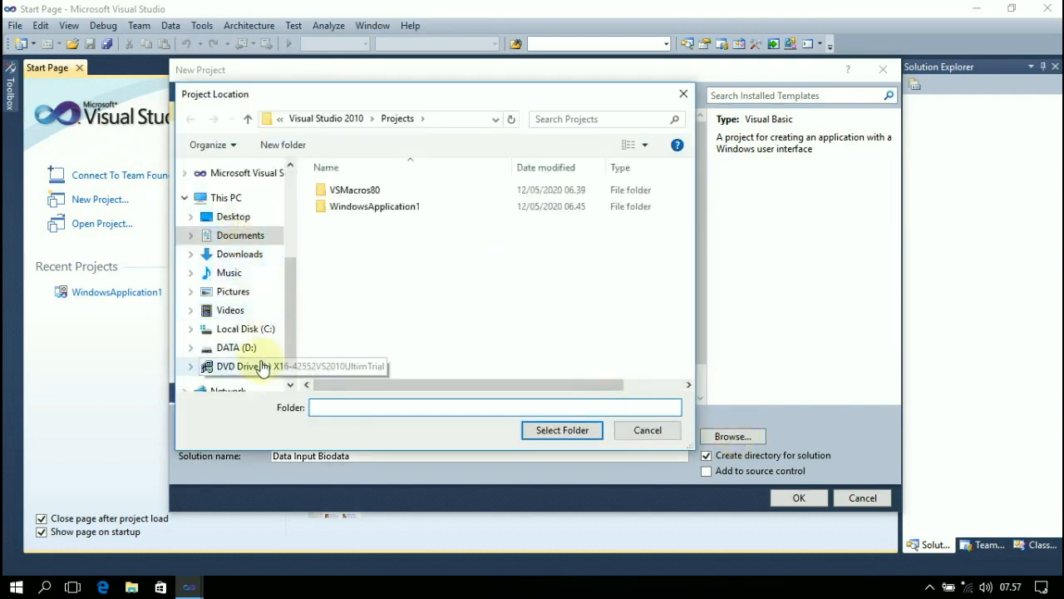
click(642, 429)
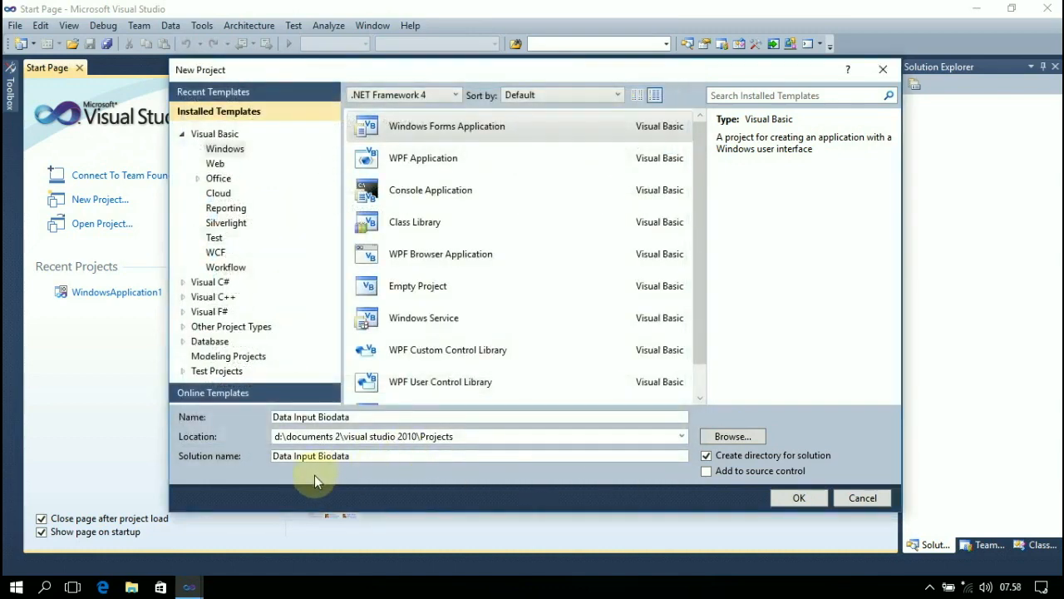
click(803, 496)
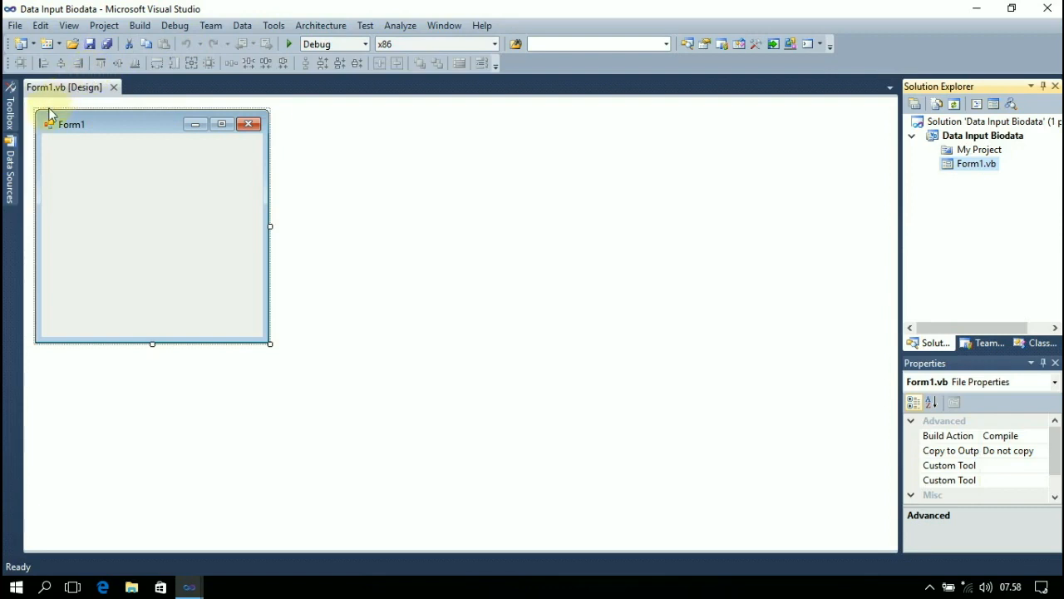
Step: Add a Label control near the upper-left corner of Form1, at about 24, 34
click(7, 117)
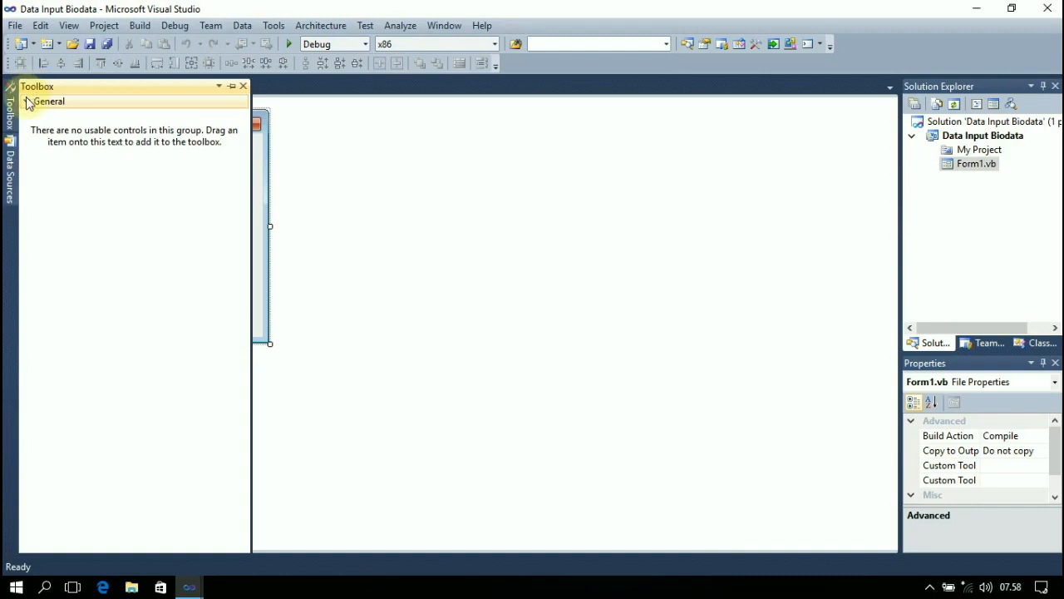
click(28, 101)
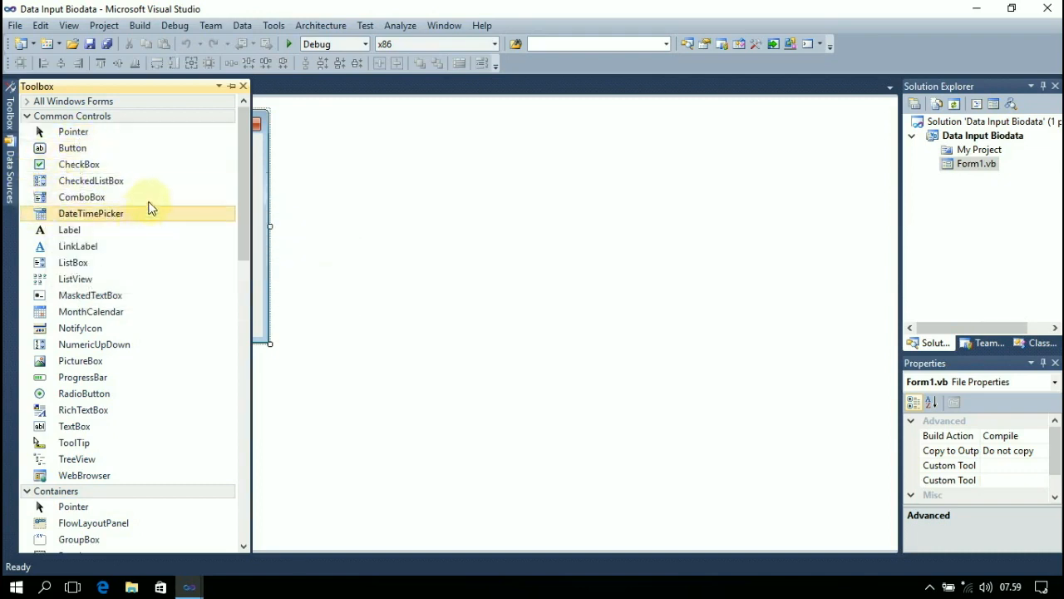
click(100, 231)
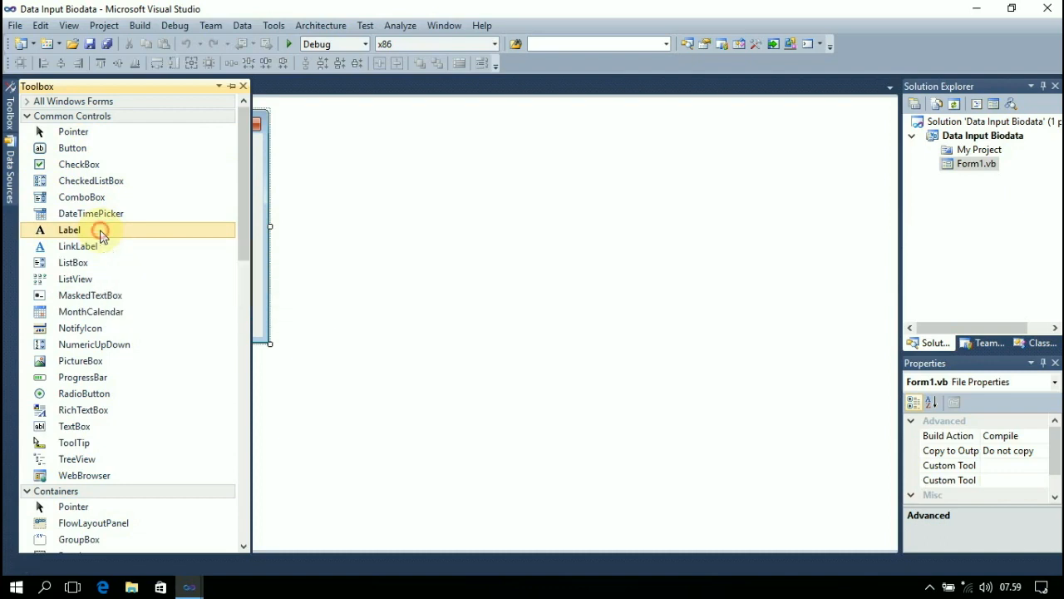
click(263, 147)
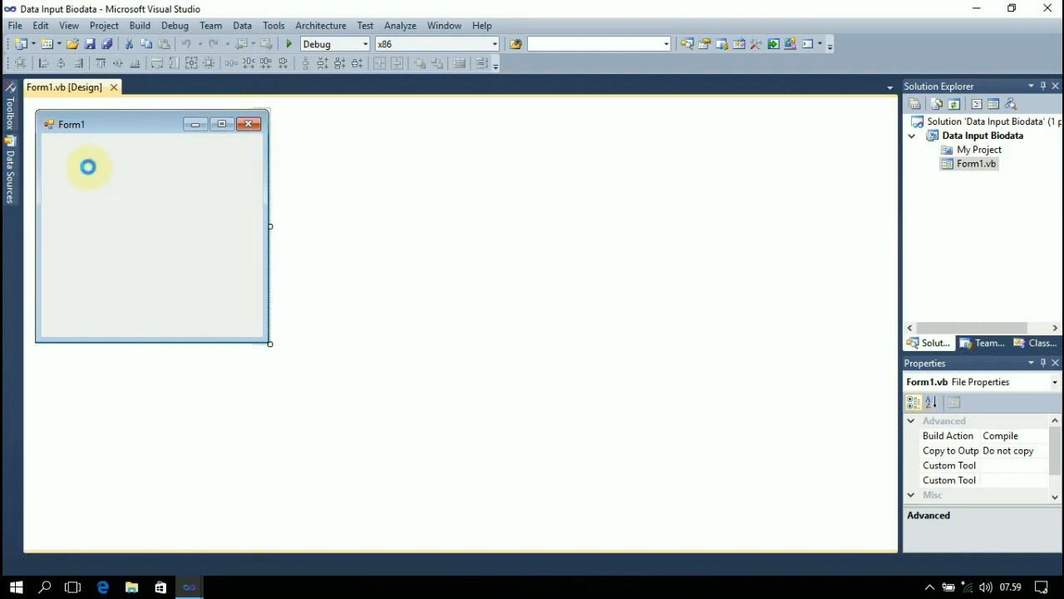
drag(276, 152, 72, 172)
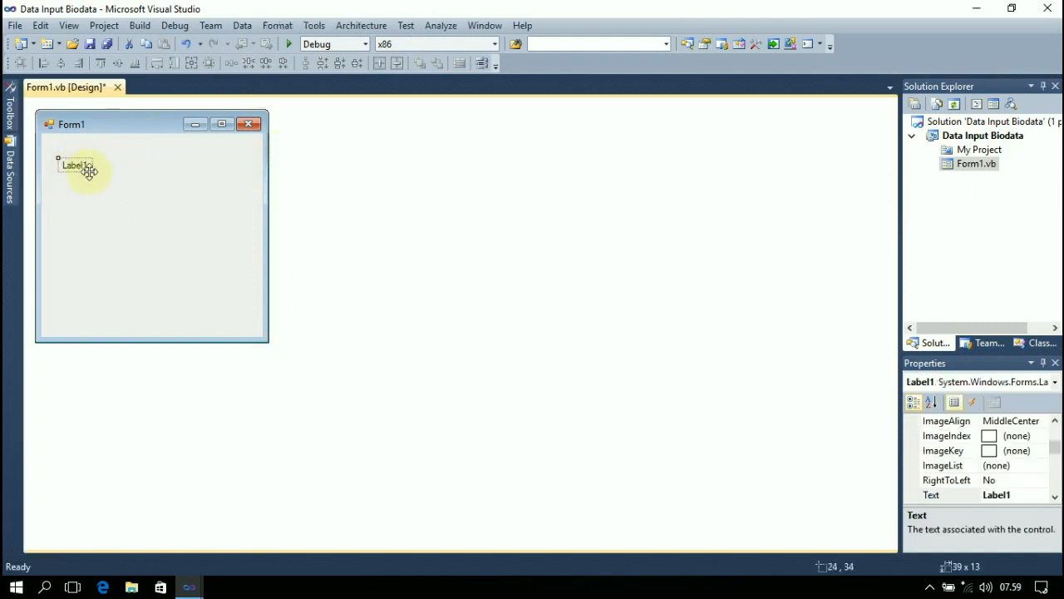
Step: Look through the toolbox's common controls, containers, and menu and toolbar controls
click(10, 111)
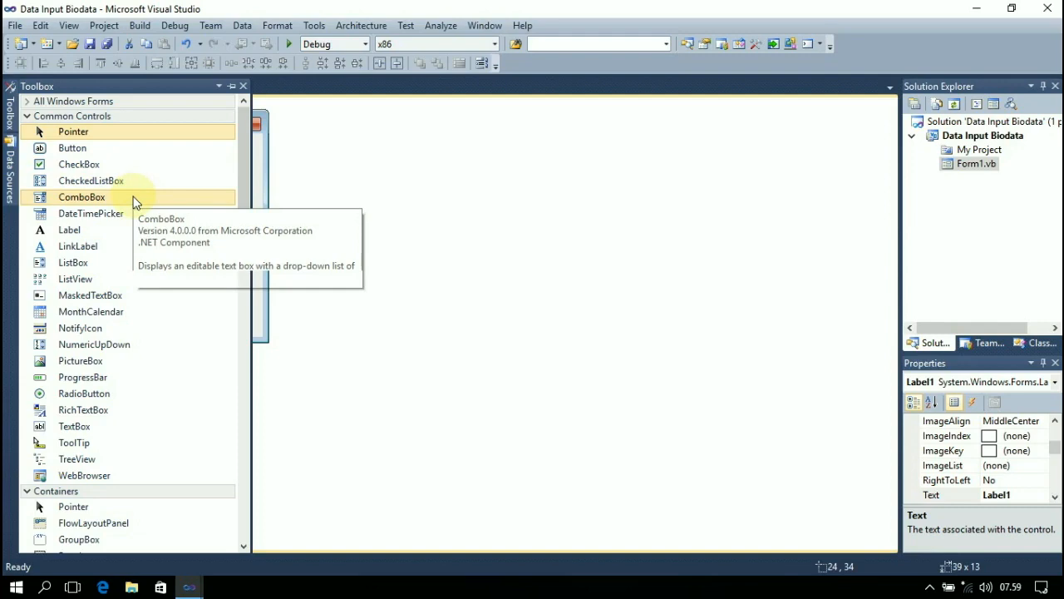
scroll(133, 202, down, 5)
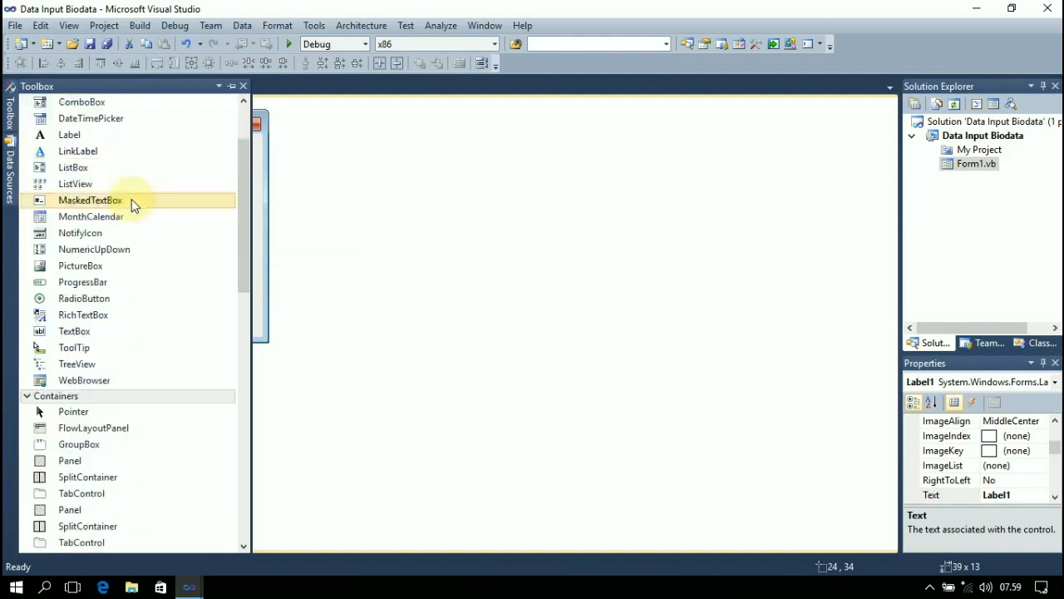
scroll(129, 208, up, 5)
scroll(125, 216, down, 4)
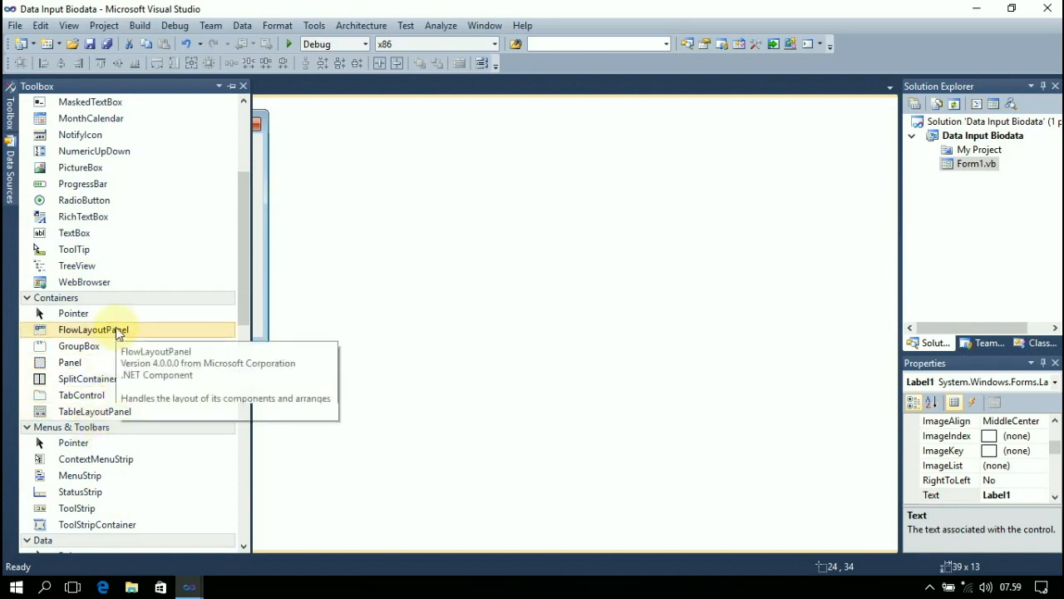
scroll(117, 330, up, 4)
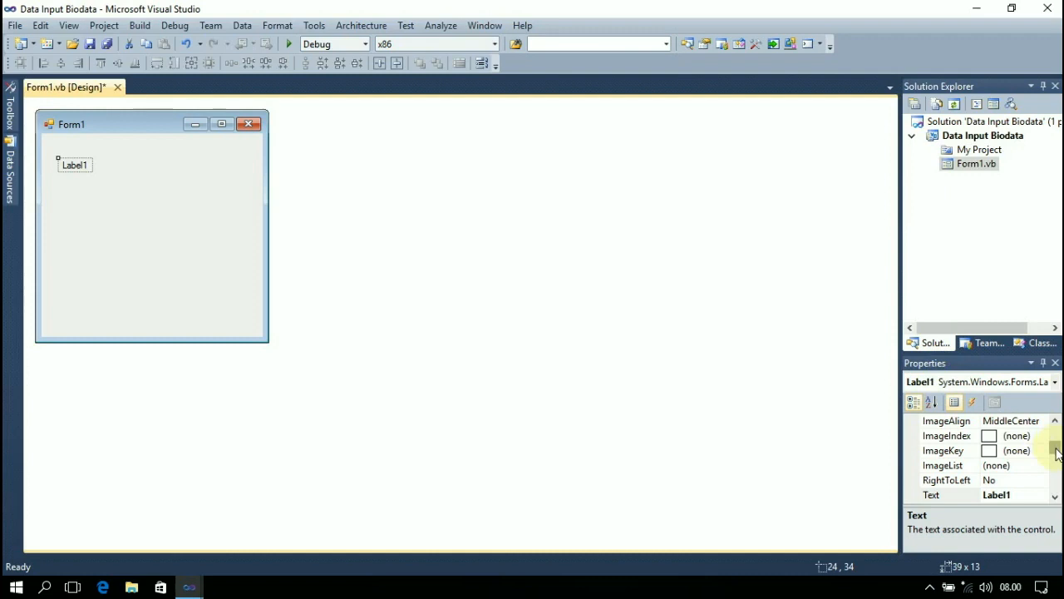
Step: Set the label's Text property to "Nama"
drag(1058, 454, 1054, 432)
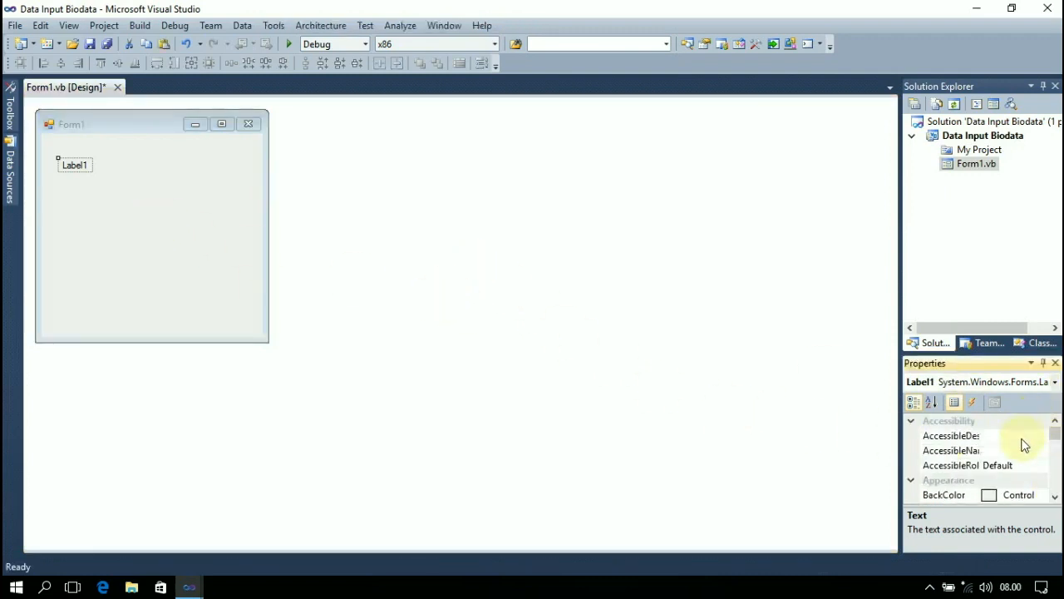
mouse_move(1056, 441)
mouse_down()
mouse_move(1054, 459)
mouse_move(1056, 450)
mouse_up()
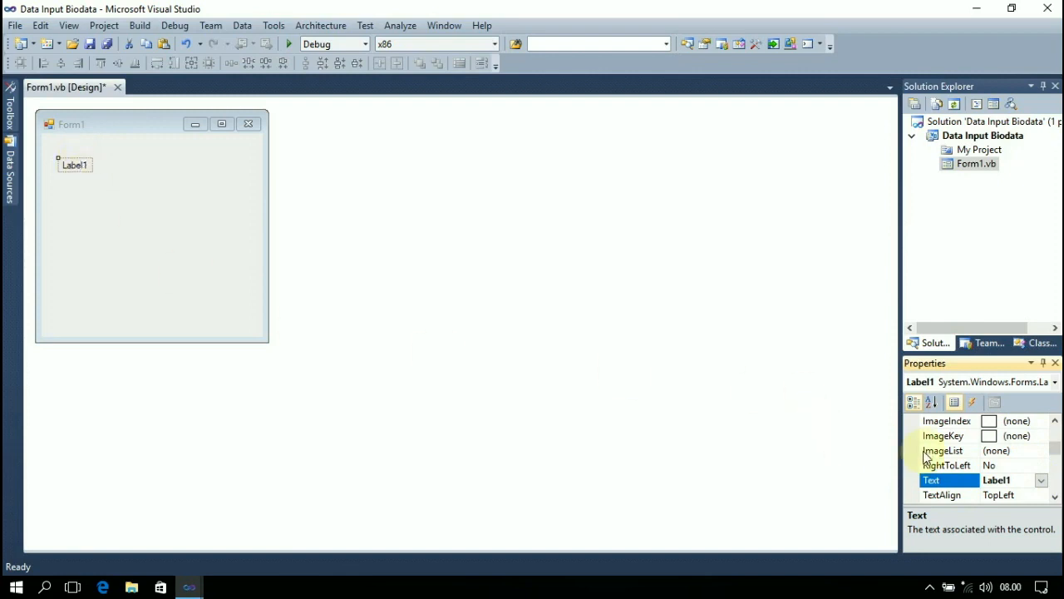
key(BackSpace)
key(BackSpace)
key(BackSpace)
key(BackSpace)
text(Nama)
key(Return)
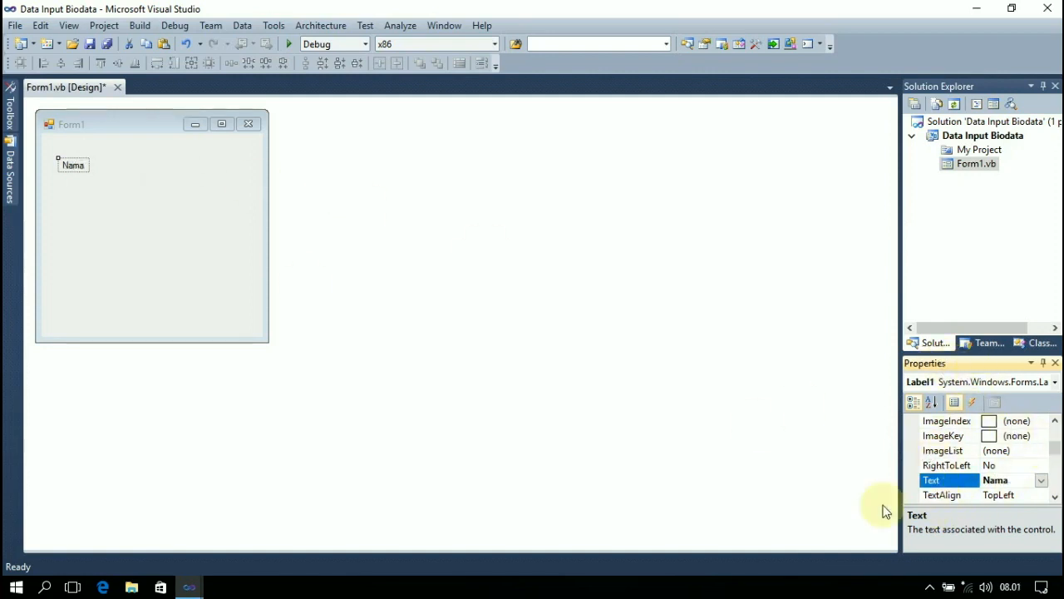
Step: Run the project to test Form1, move the running form clear of the designer, and close it
click(109, 121)
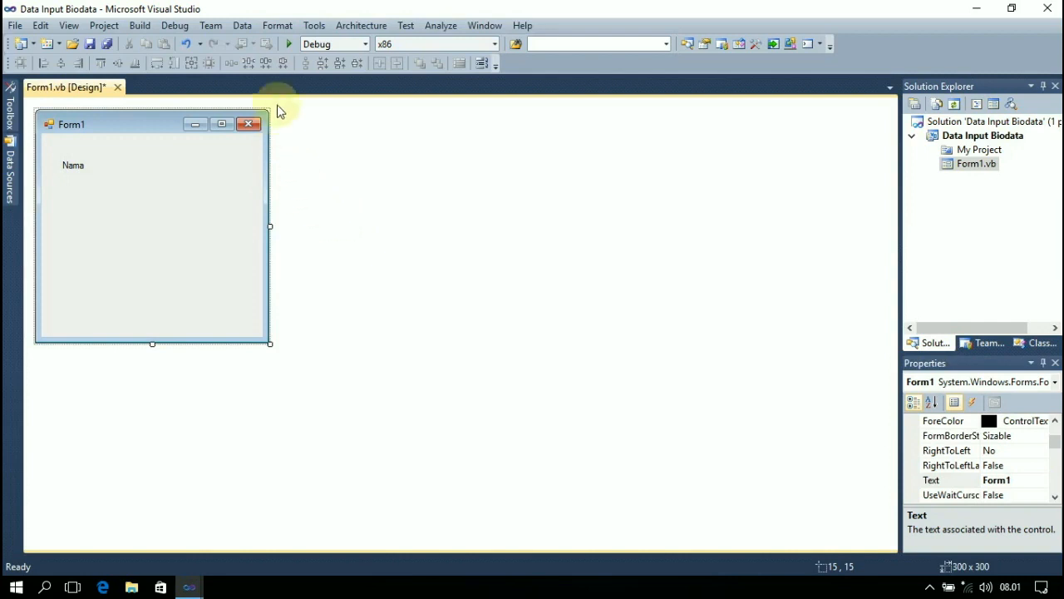
click(290, 46)
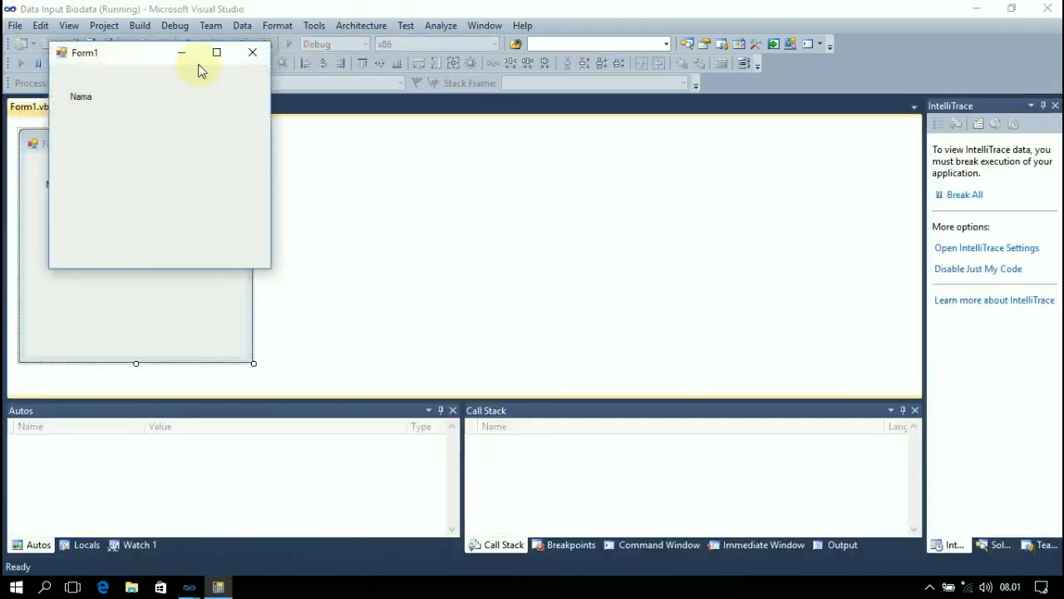
drag(145, 58, 498, 156)
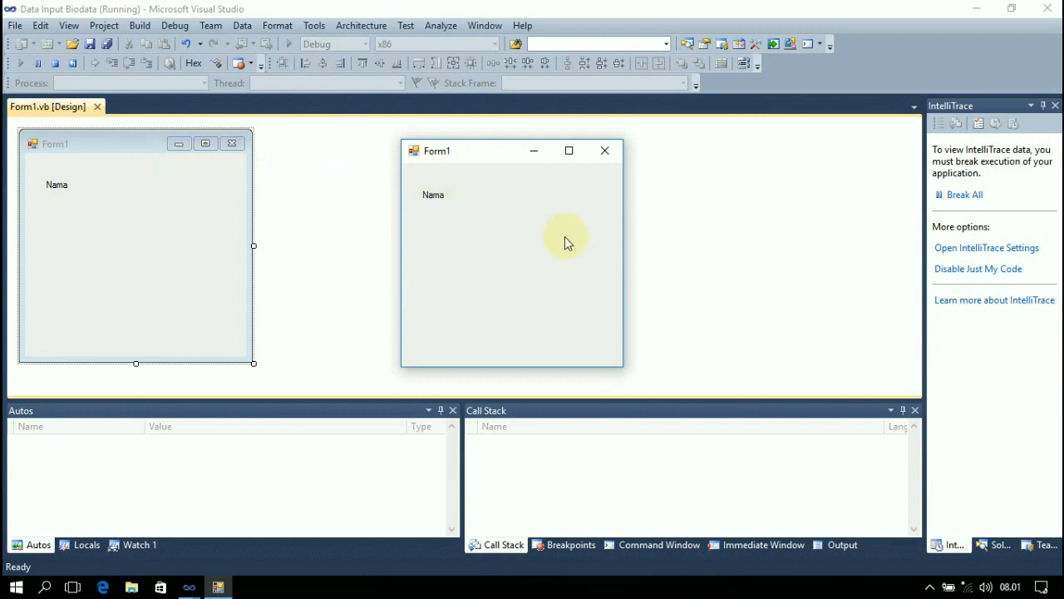
click(605, 152)
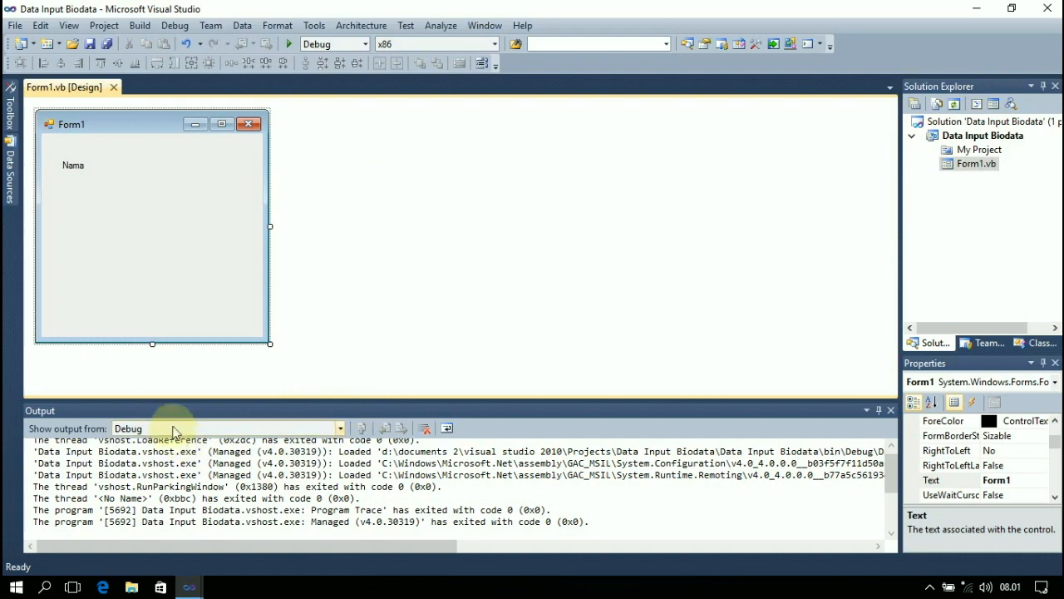
Step: Examine the debug output messages from the test run
click(350, 490)
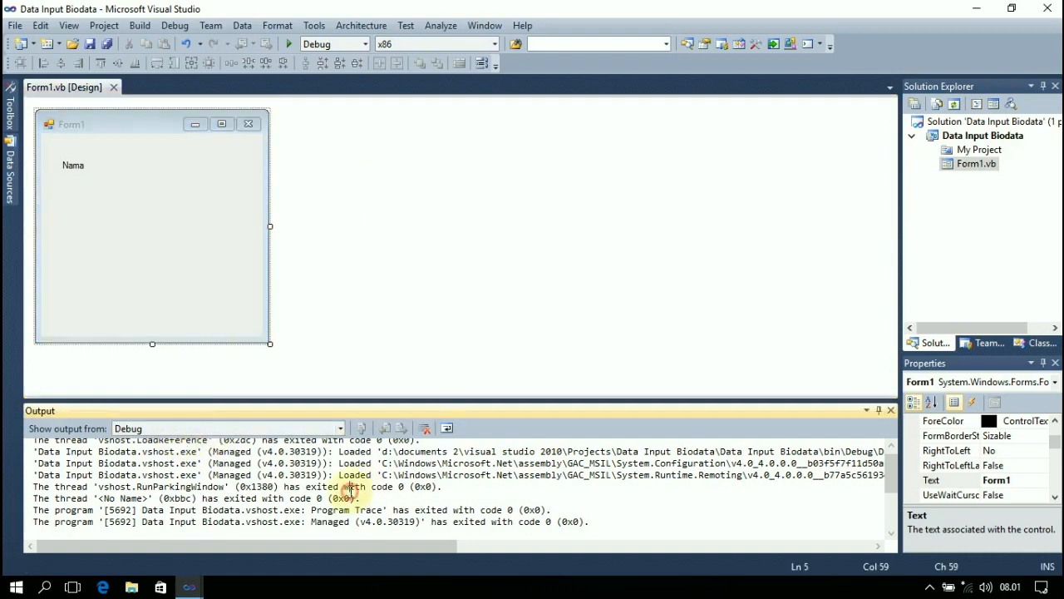
scroll(259, 452, up, 1)
scroll(259, 453, down, 3)
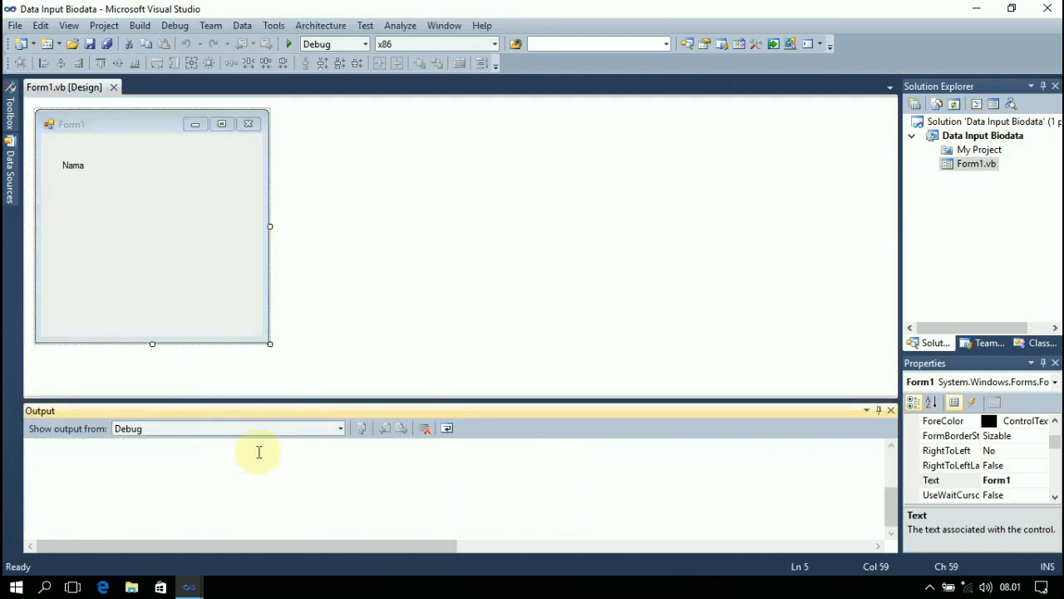
scroll(258, 452, up, 3)
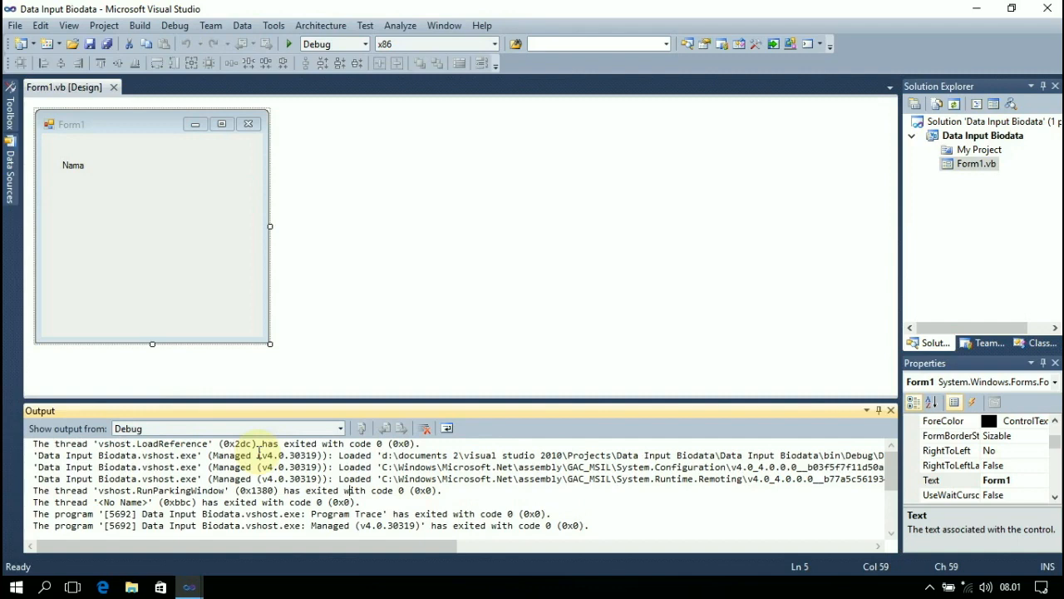